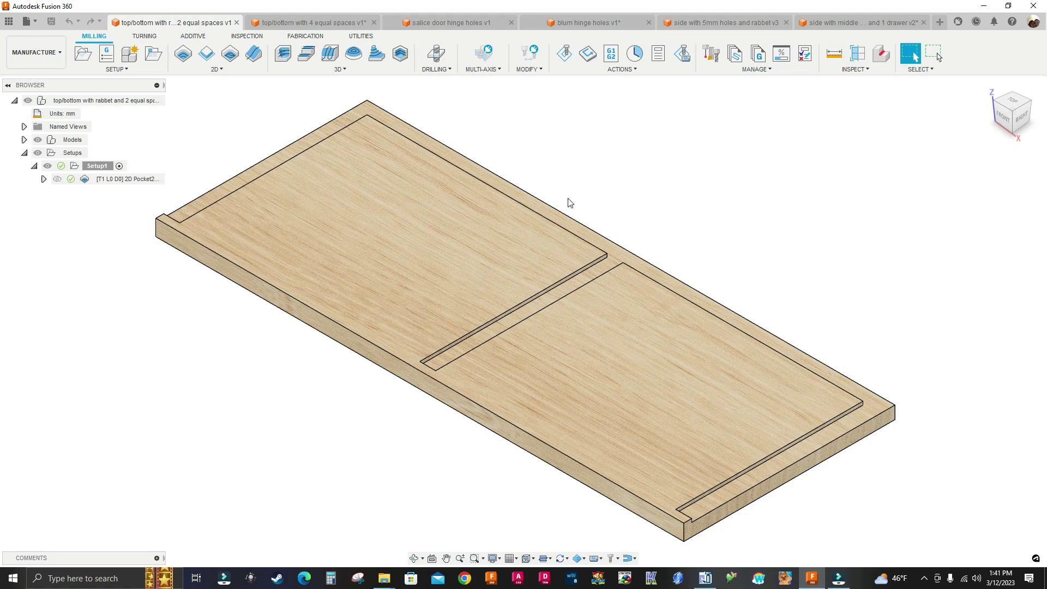
Step: Examine the grooves and rabbets on the 2-equal-spaces panel and the 4-equal-spaces panel
scroll(625, 268, up, 2)
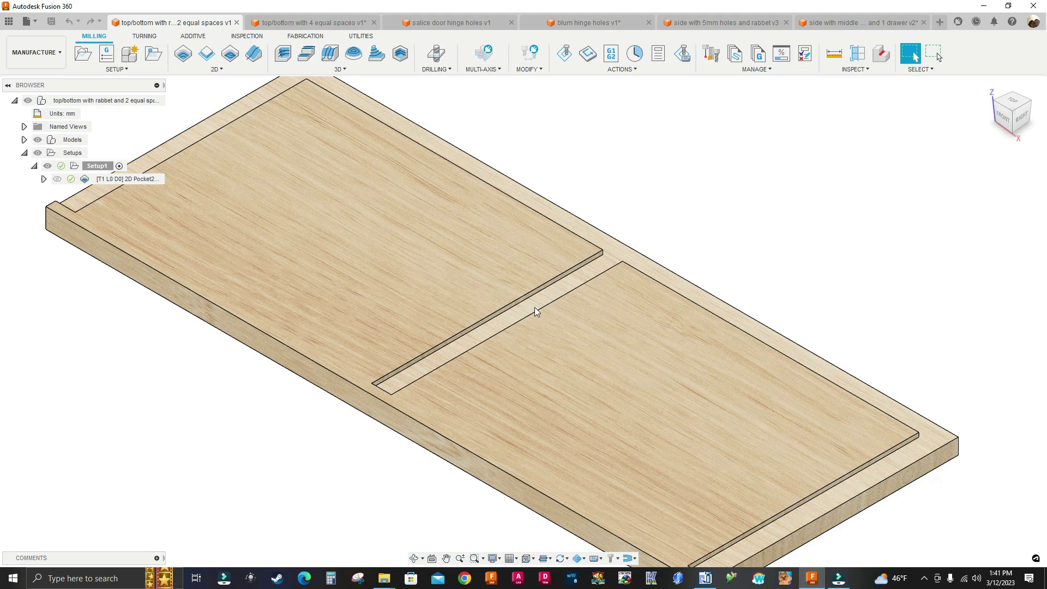
scroll(534, 311, down, 2)
click(111, 280)
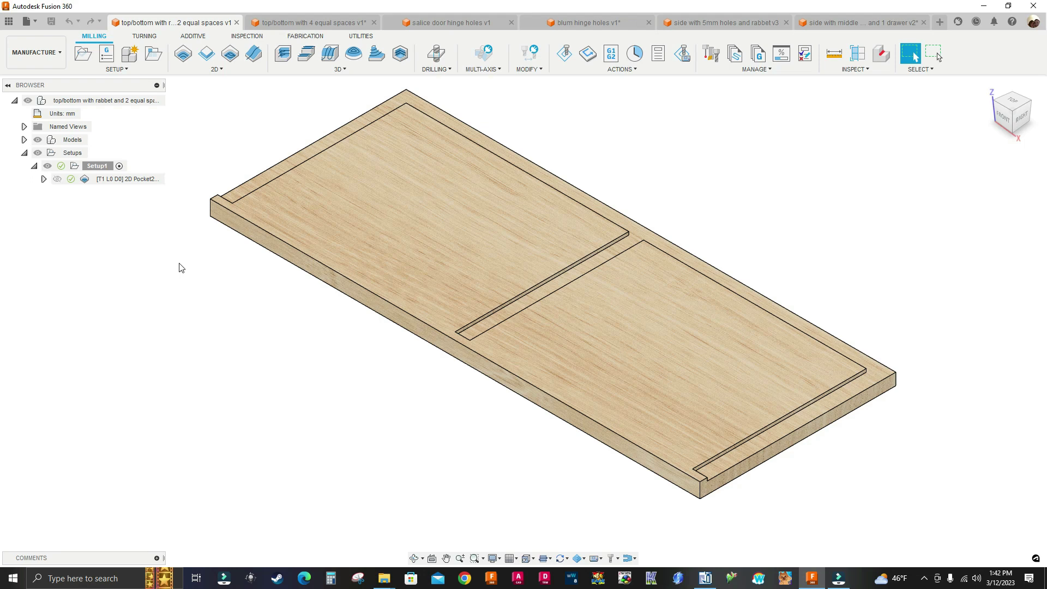
click(301, 25)
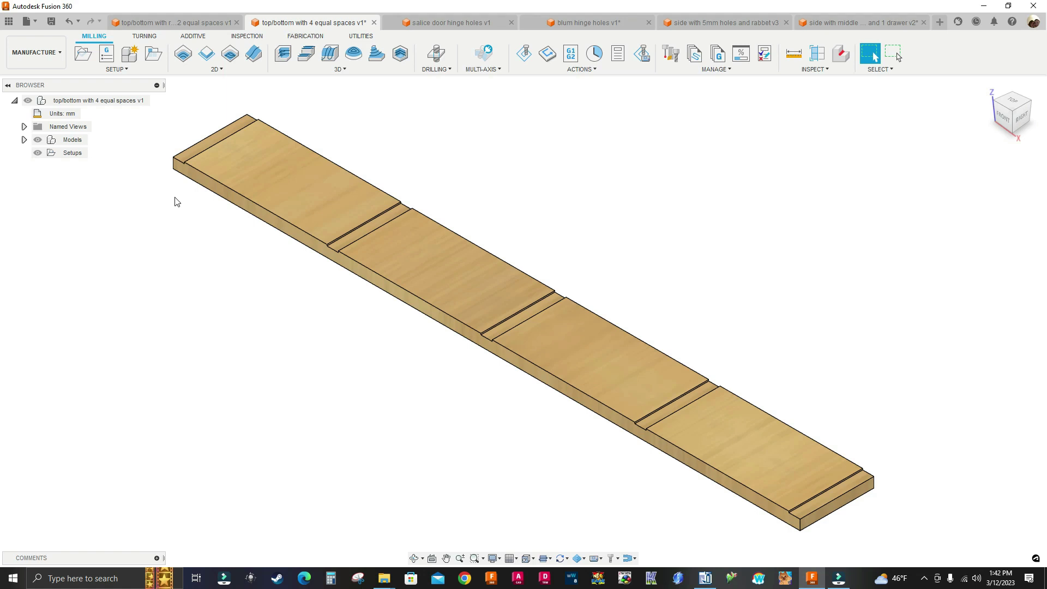
scroll(450, 215, up, 4)
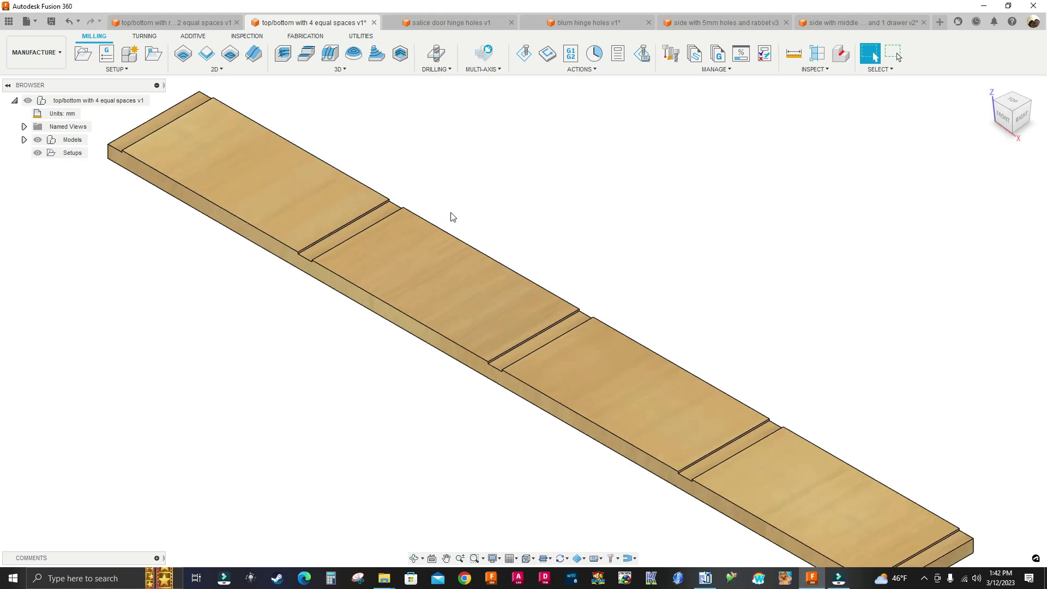
scroll(741, 407, down, 3)
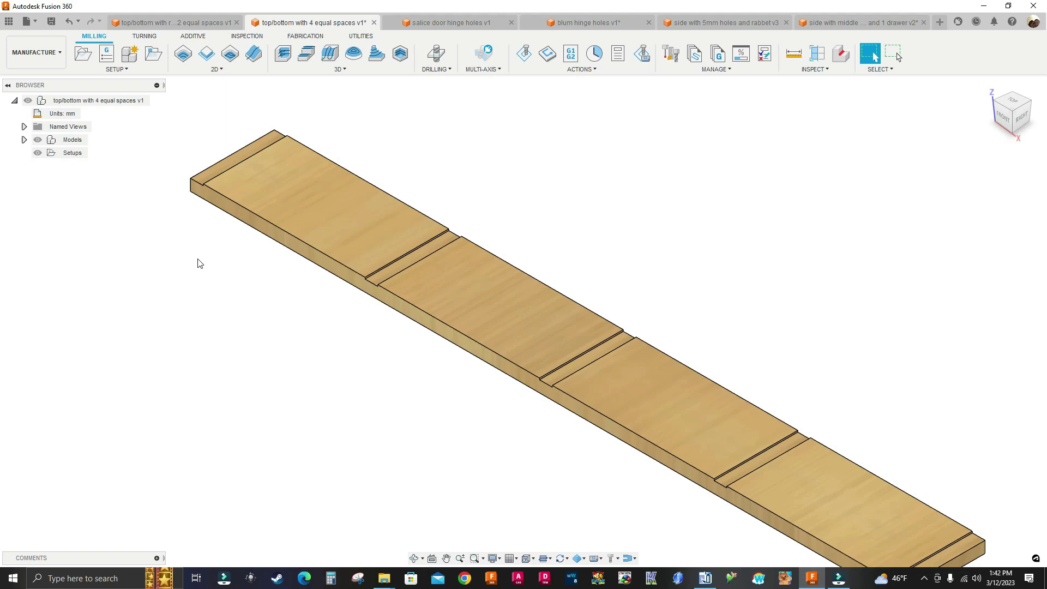
Step: Copy Setup1 from the top/bottom design with rabbet and 2 equal spaces
click(199, 22)
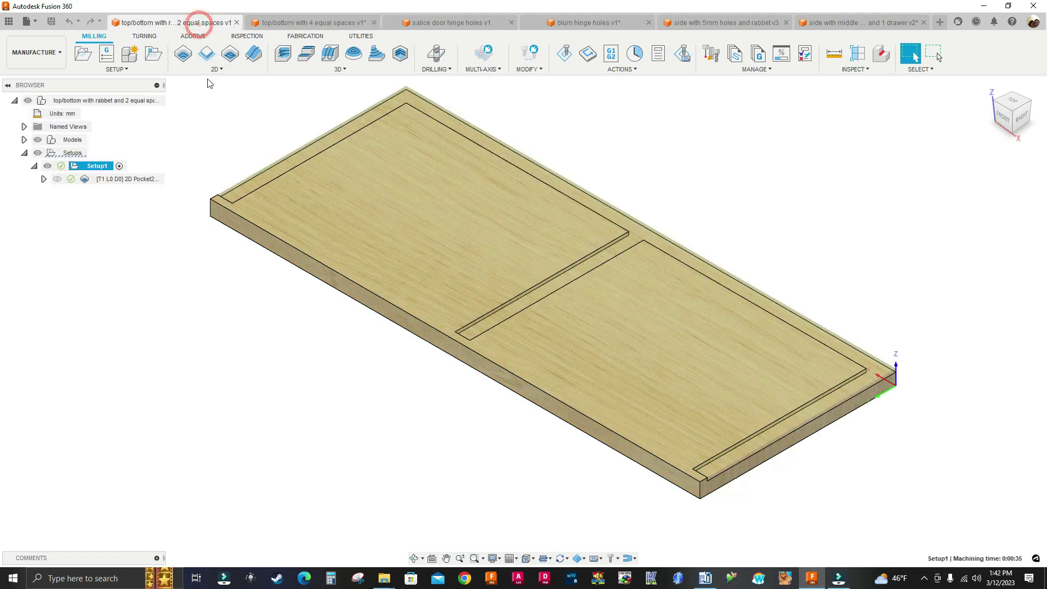
click(89, 205)
click(93, 168)
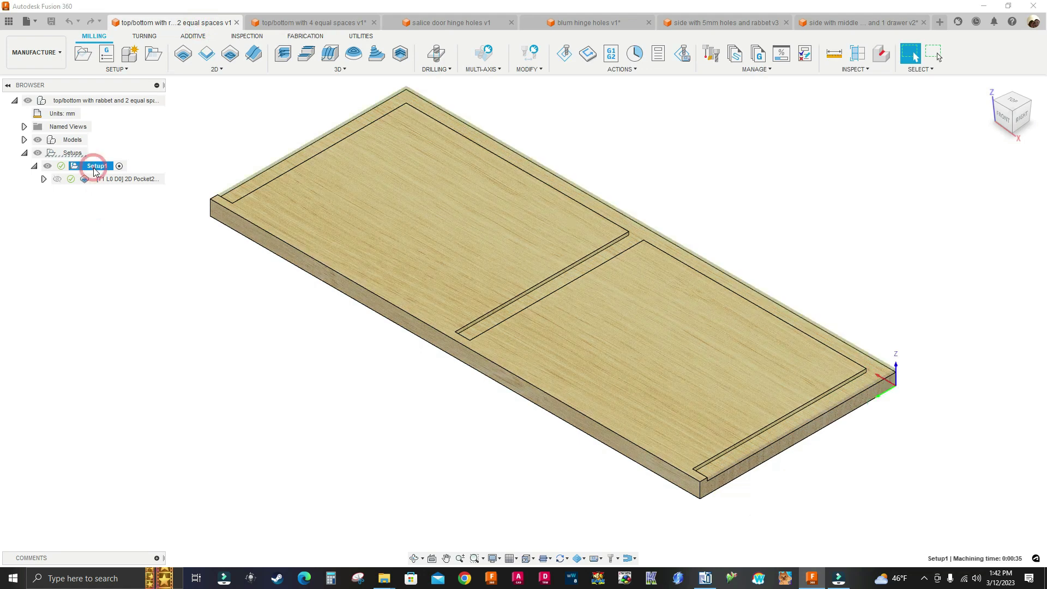
right_click(94, 170)
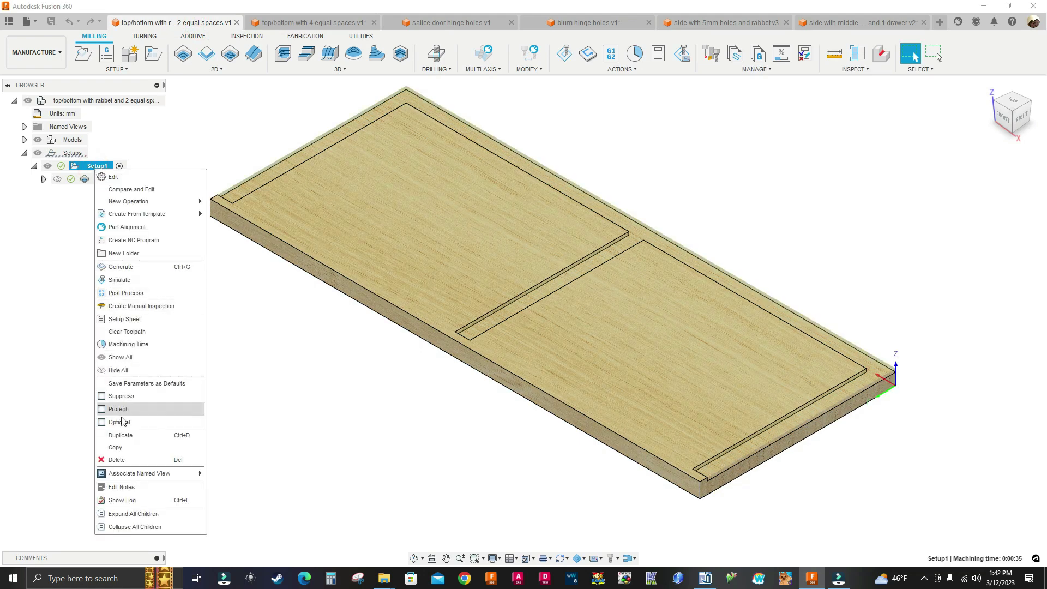
click(124, 447)
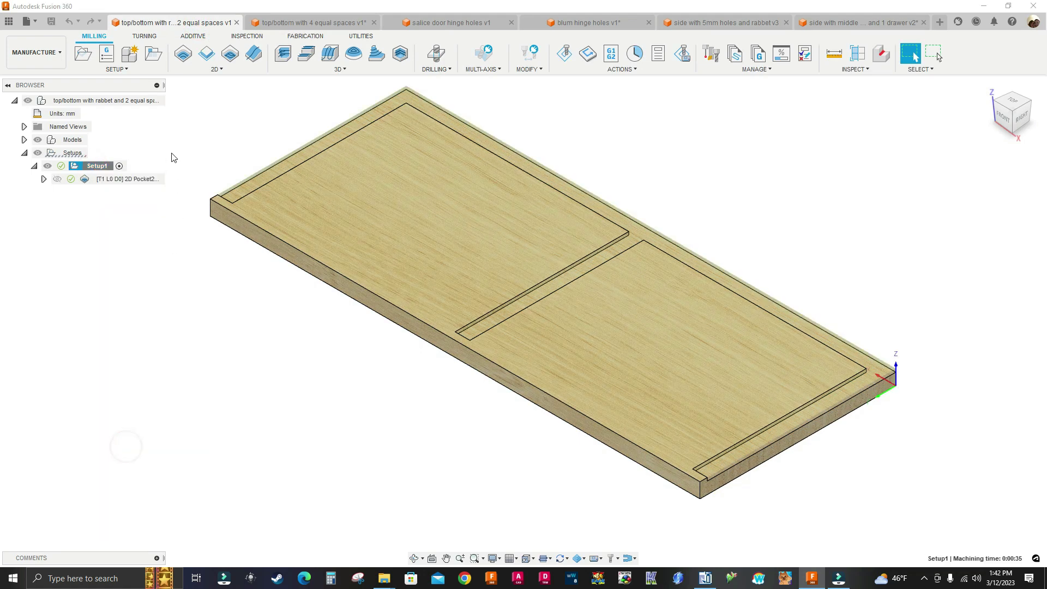
Step: Paste the copied setup into the Setups of the top/bottom with 4 equal spaces design
click(275, 24)
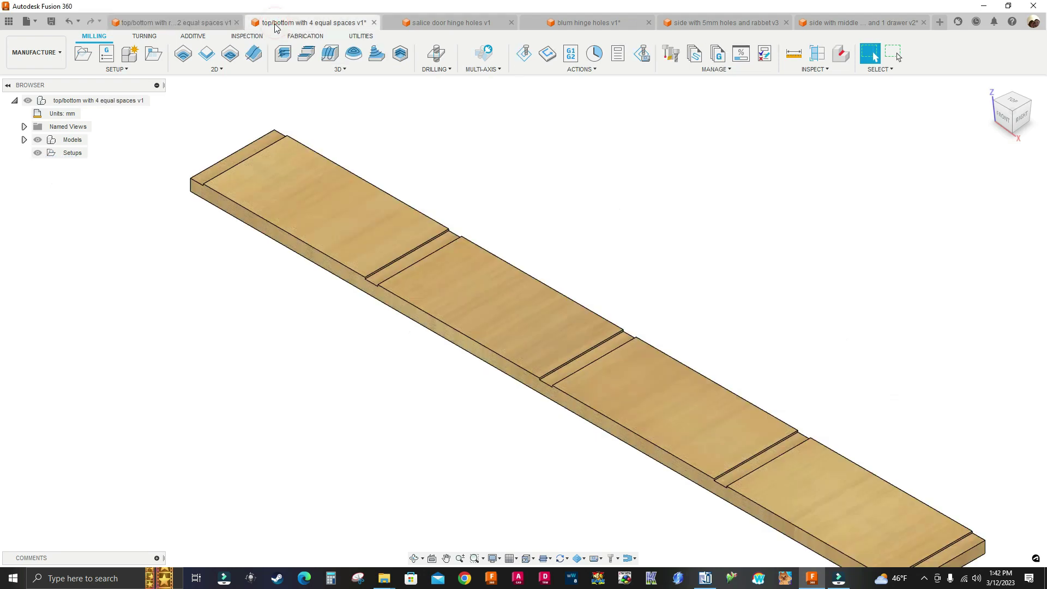
click(69, 155)
right_click(69, 155)
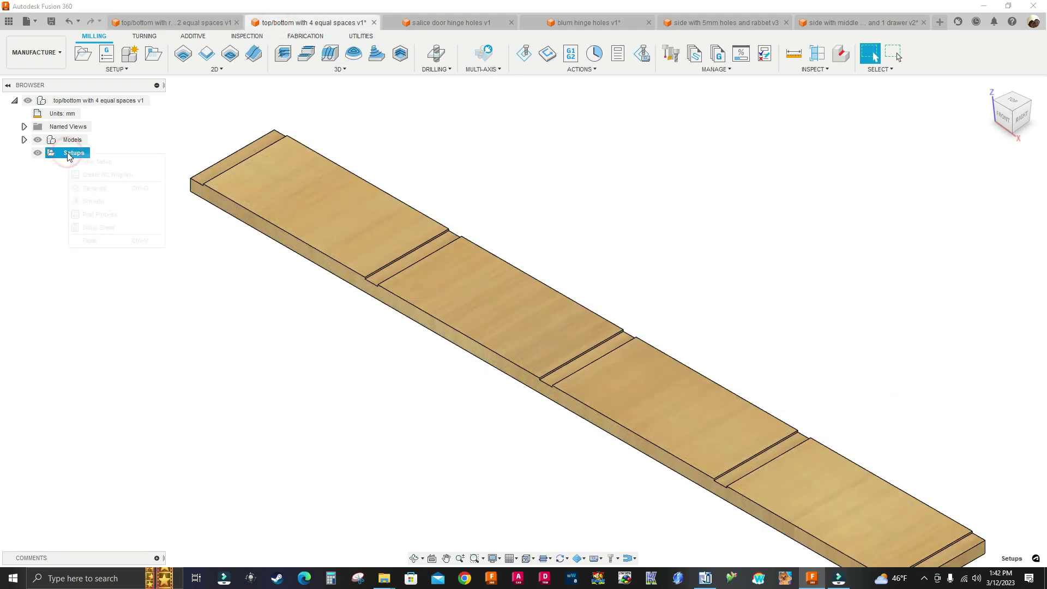
click(89, 241)
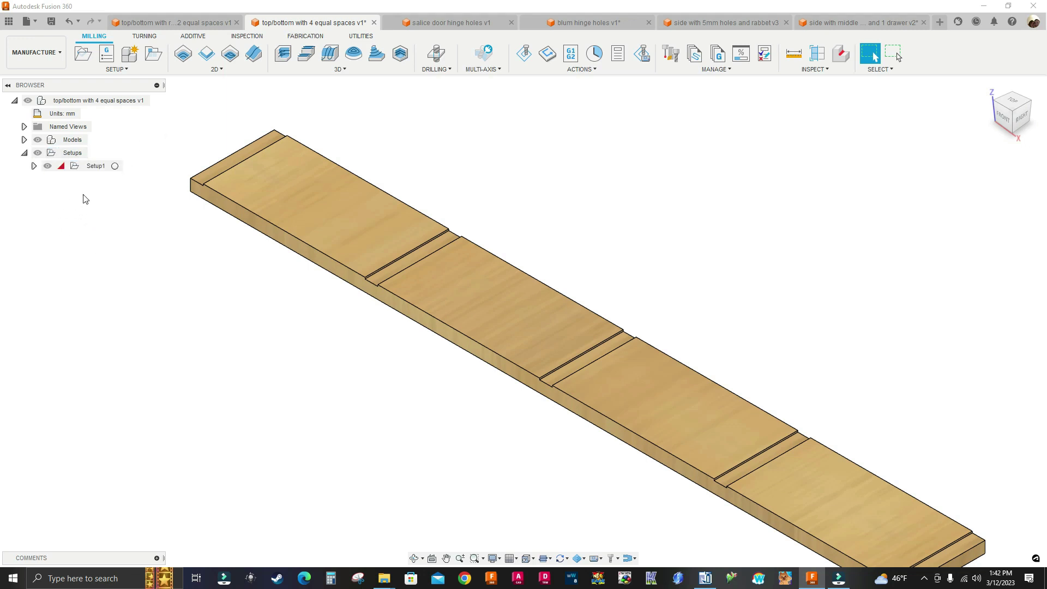
Step: Edit the pasted Setup1, check its origin at the panel's corner, and select the panel body as the setup's model
click(94, 166)
right_click(95, 166)
click(106, 168)
scroll(286, 162, down, 2)
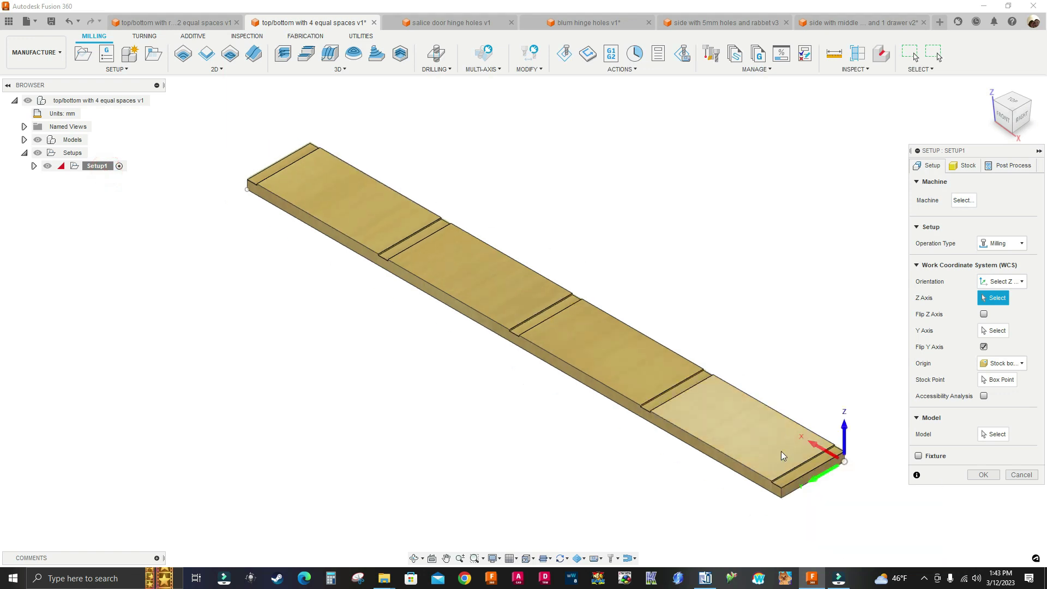
scroll(832, 488, up, 4)
scroll(843, 477, up, 3)
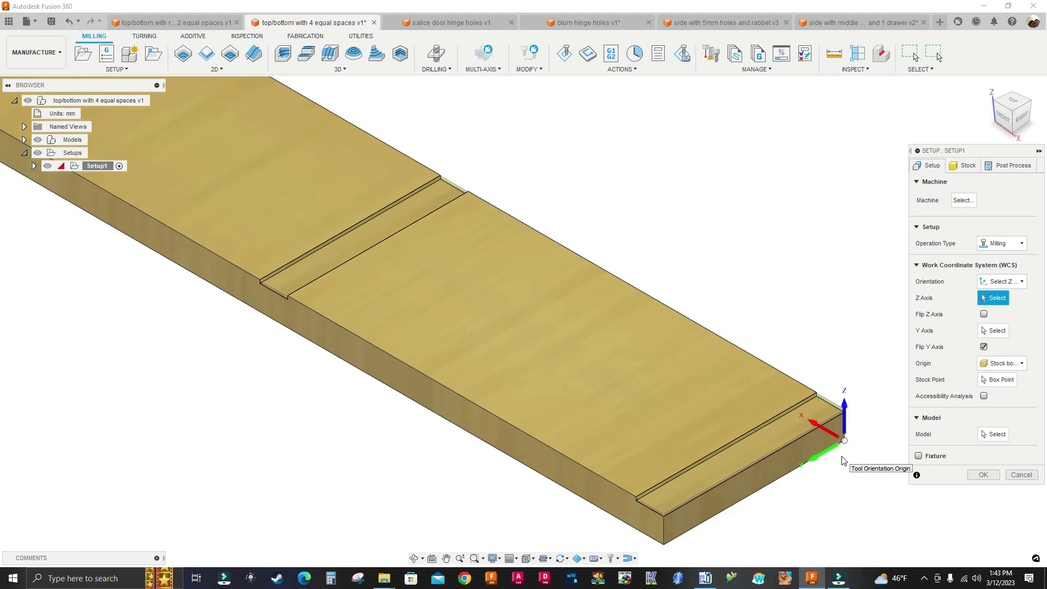
scroll(841, 456, down, 5)
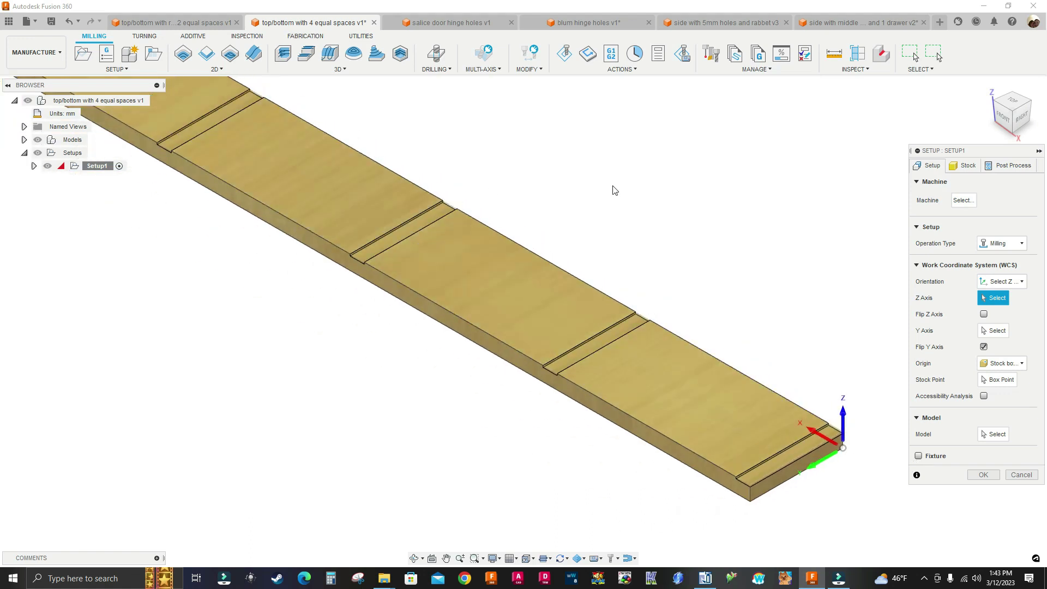
scroll(852, 434, up, 4)
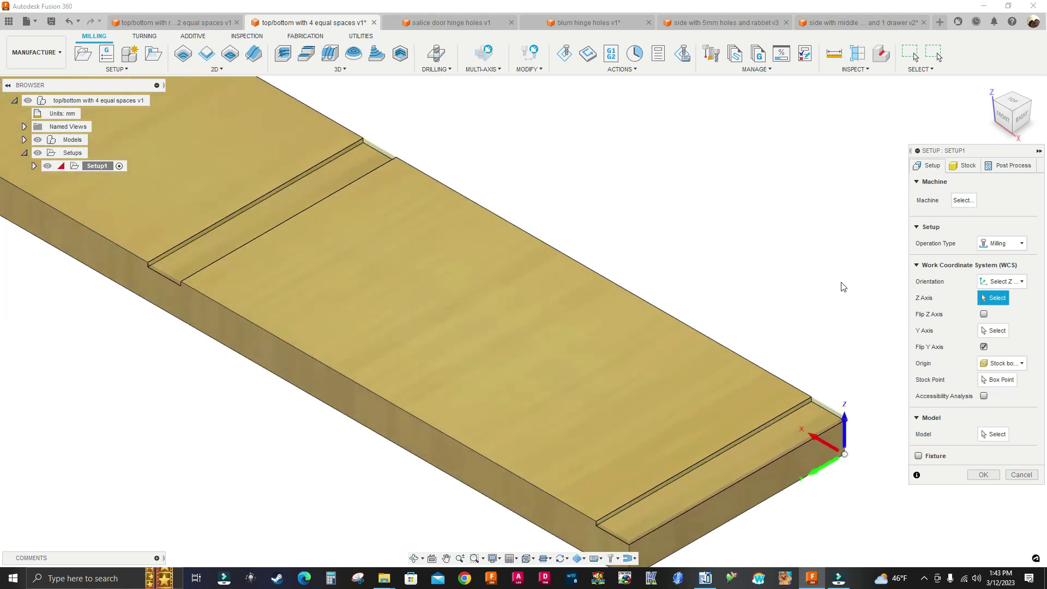
scroll(813, 287, down, 3)
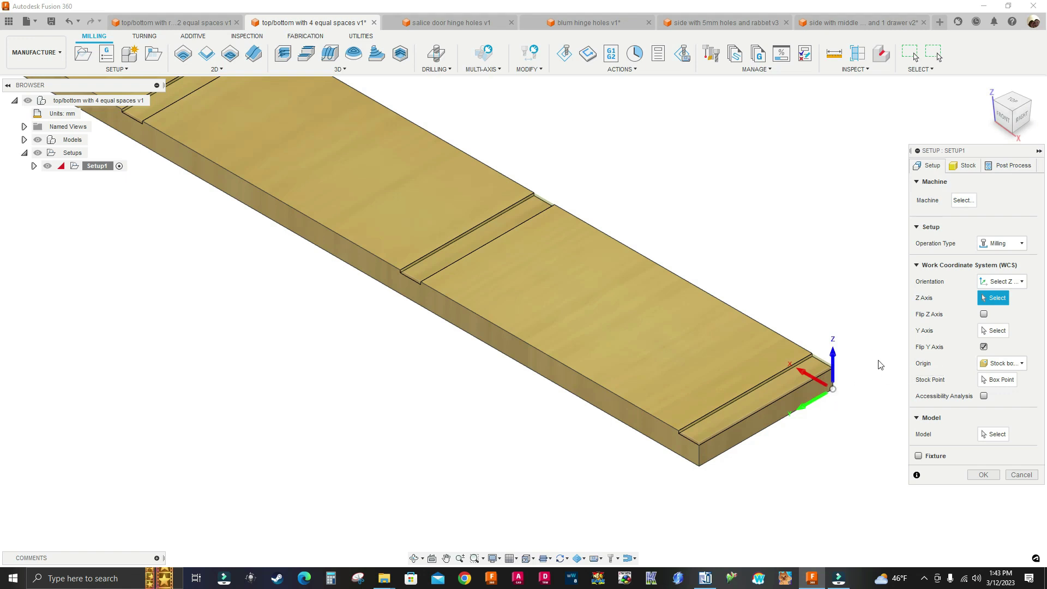
click(991, 435)
click(639, 312)
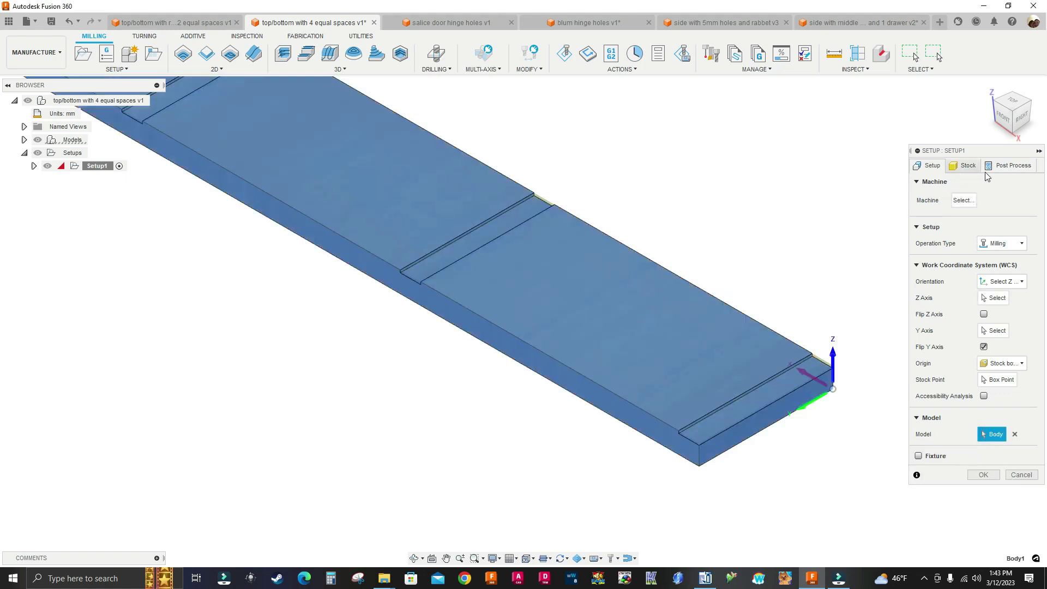
Step: Set the setup's program name to TOP_BOTTOM and its program comment to "4 EQUAL SPACES", and accept the setup
click(1003, 167)
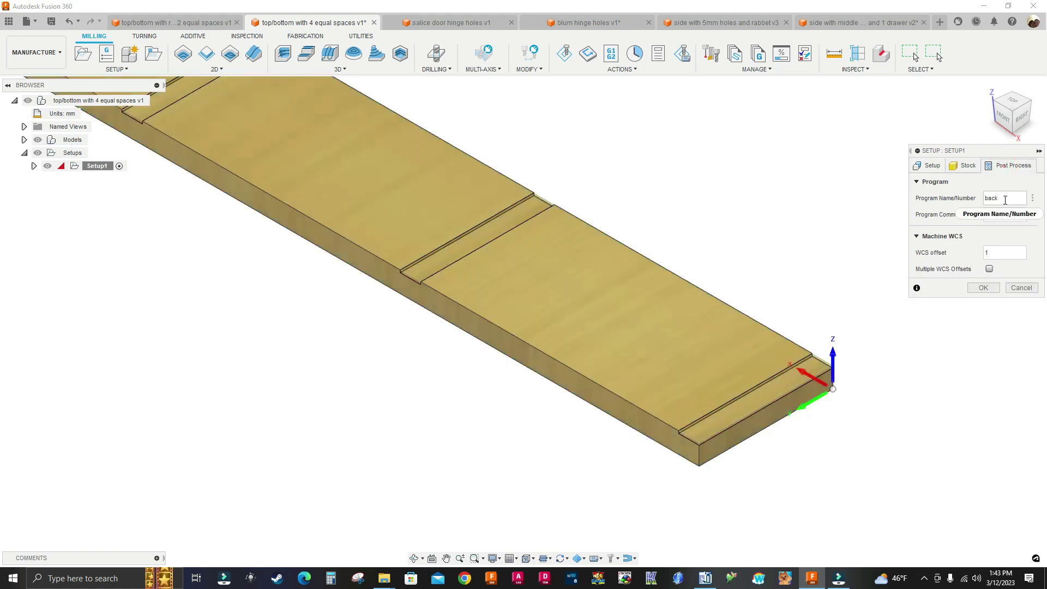
click(1004, 200)
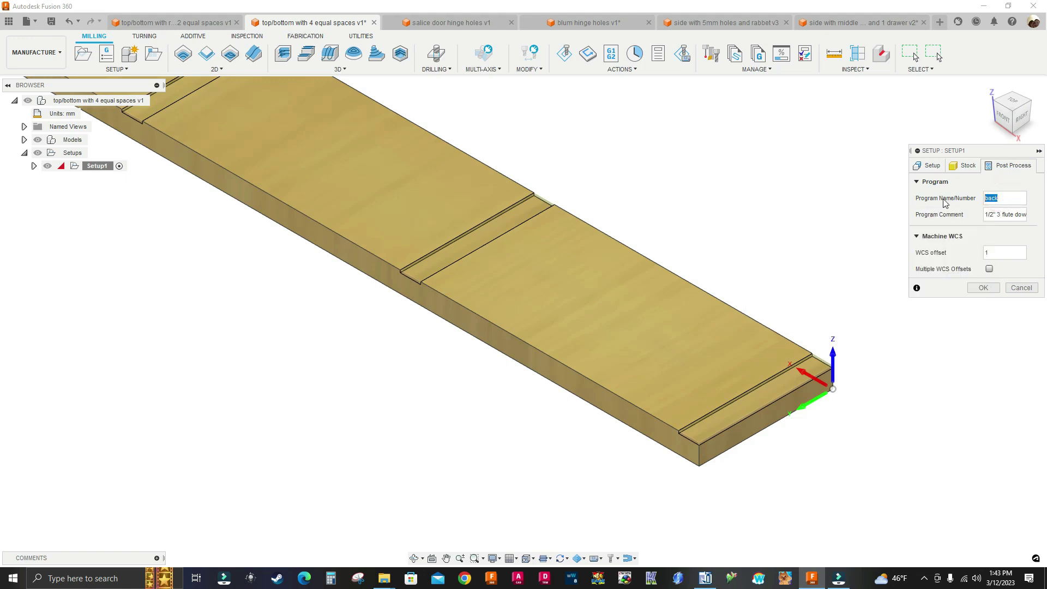
text(TOP_BOTTOM)
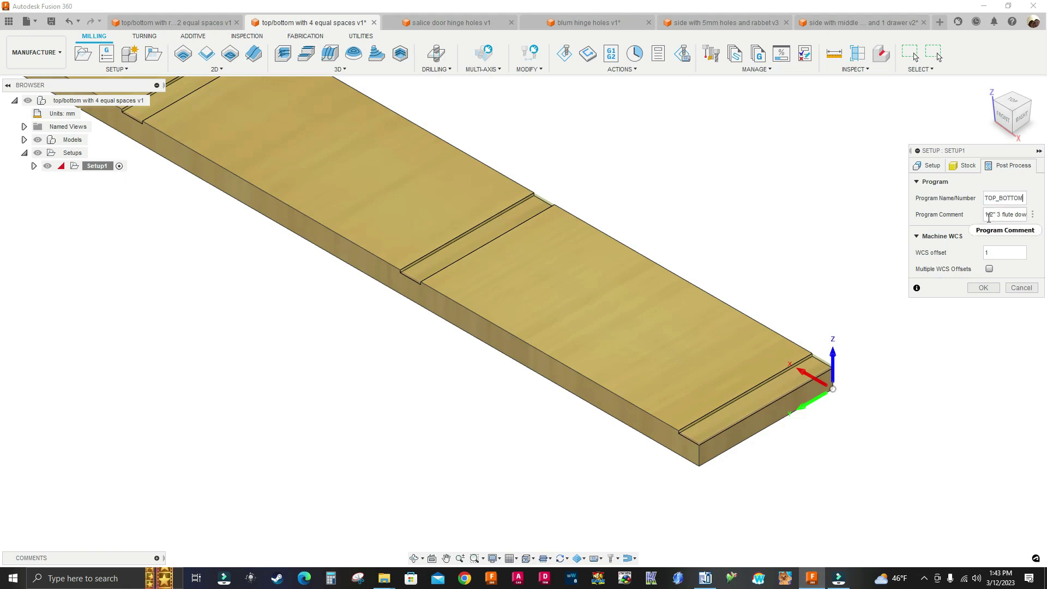
triple_click(988, 217)
text(ut)
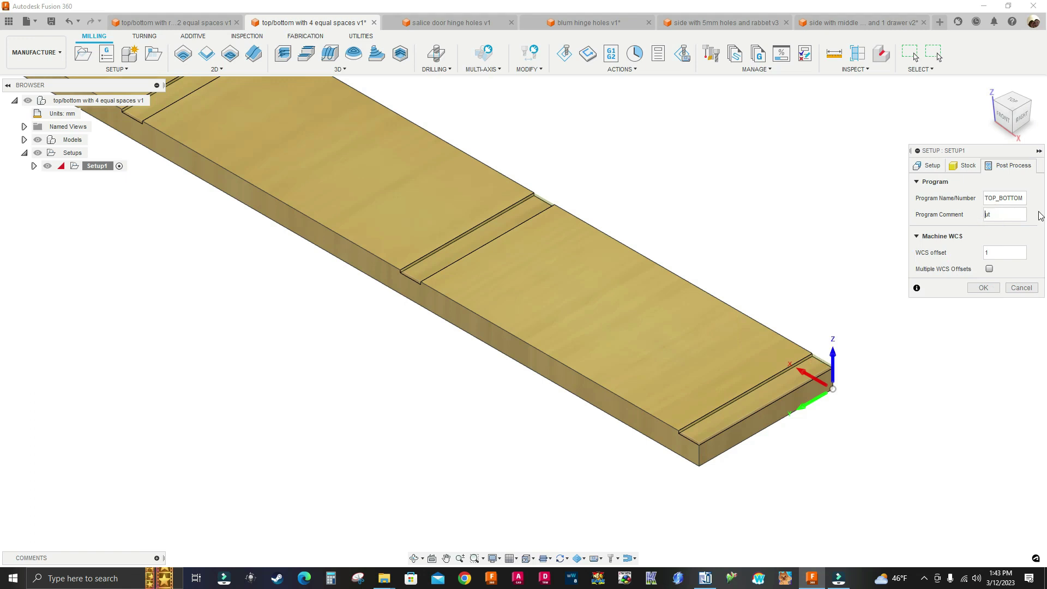
double_click(1004, 214)
key(BackSpace)
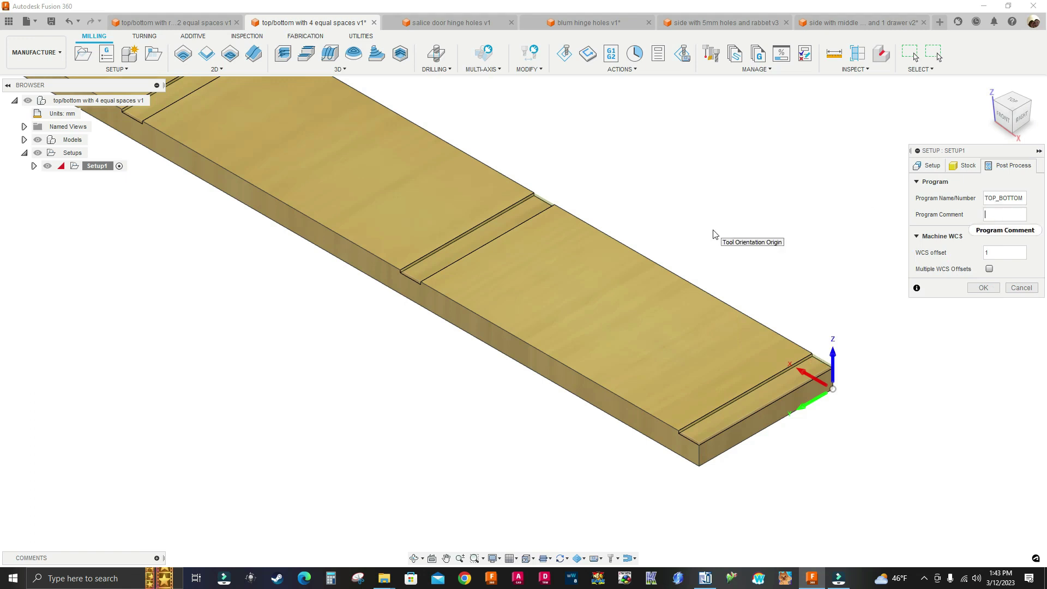
text(4)
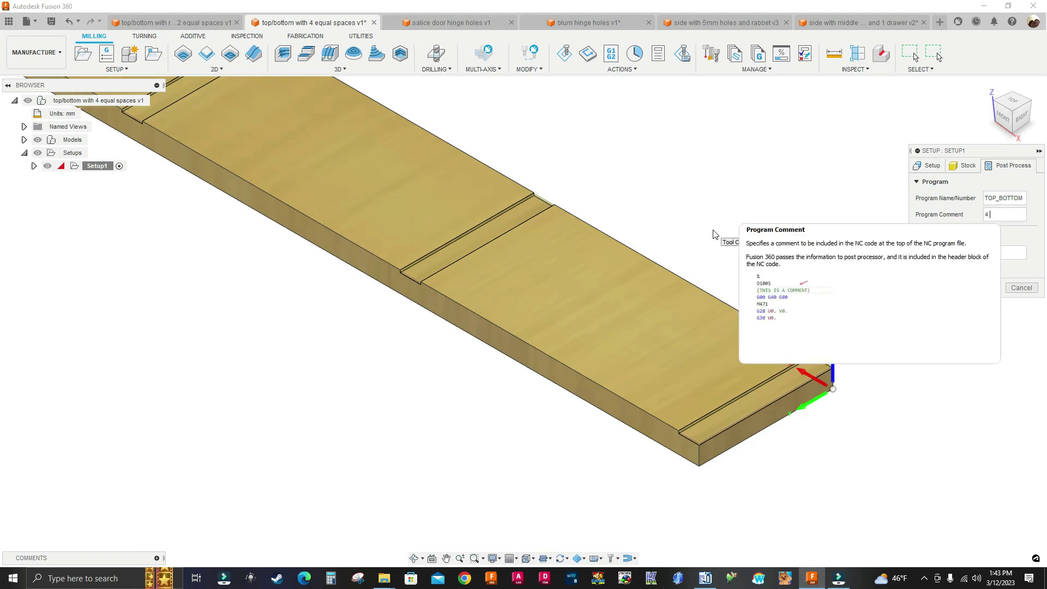
text( EQUAL SPACES)
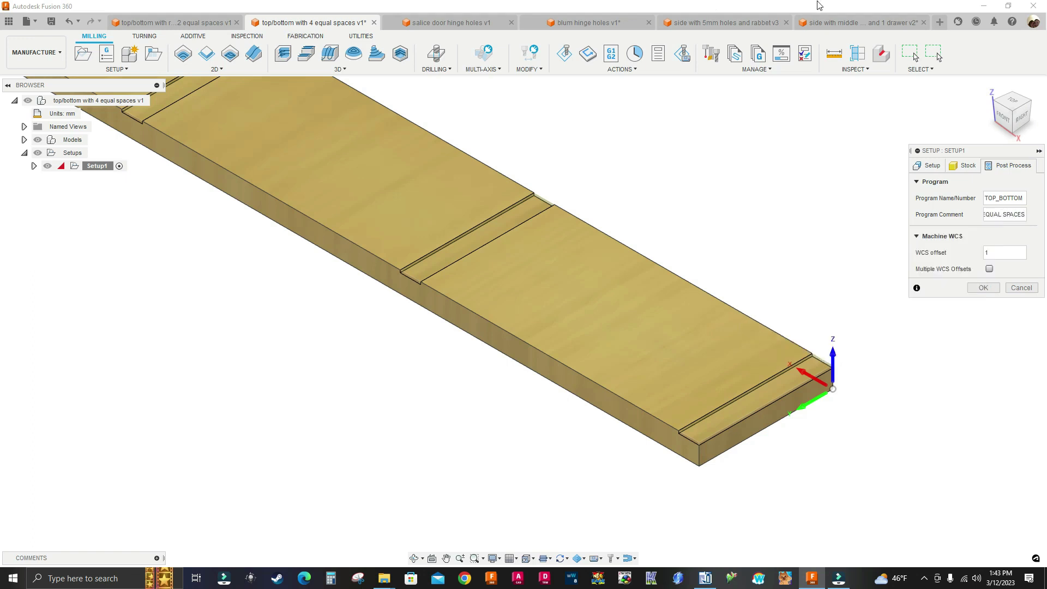
scroll(737, 252, down, 2)
scroll(789, 257, down, 3)
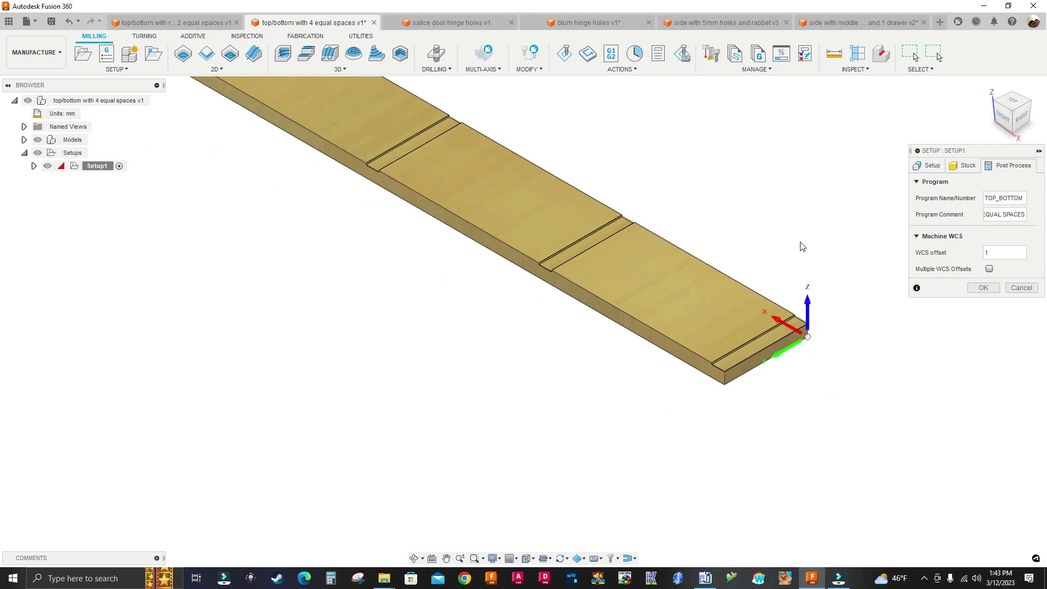
click(976, 289)
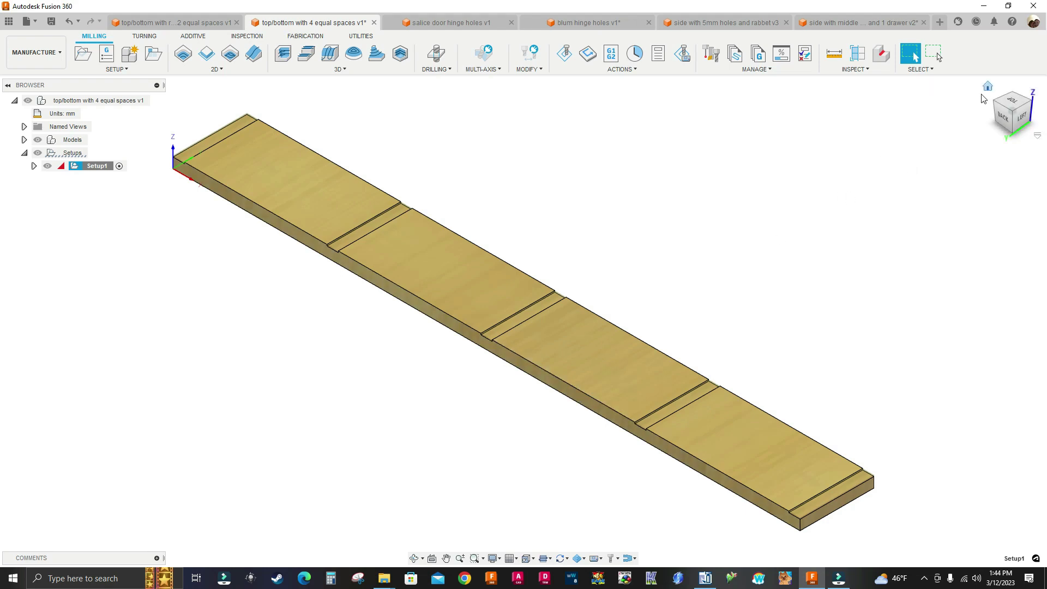
Step: Open Setup1's 2D Pocket operation for editing and review its tool, feed and speed settings
click(987, 87)
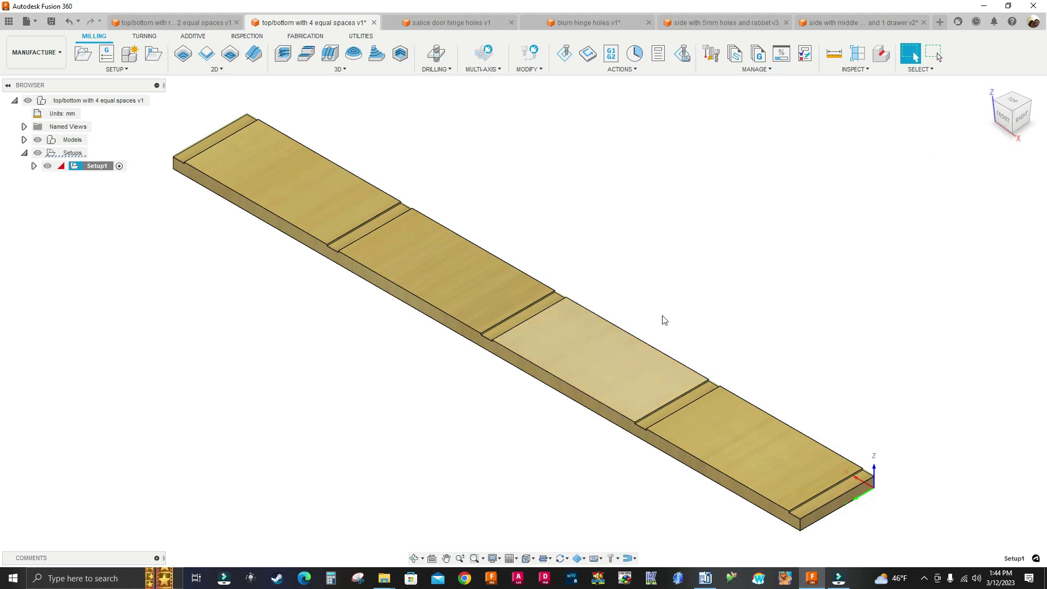
scroll(612, 273, down, 2)
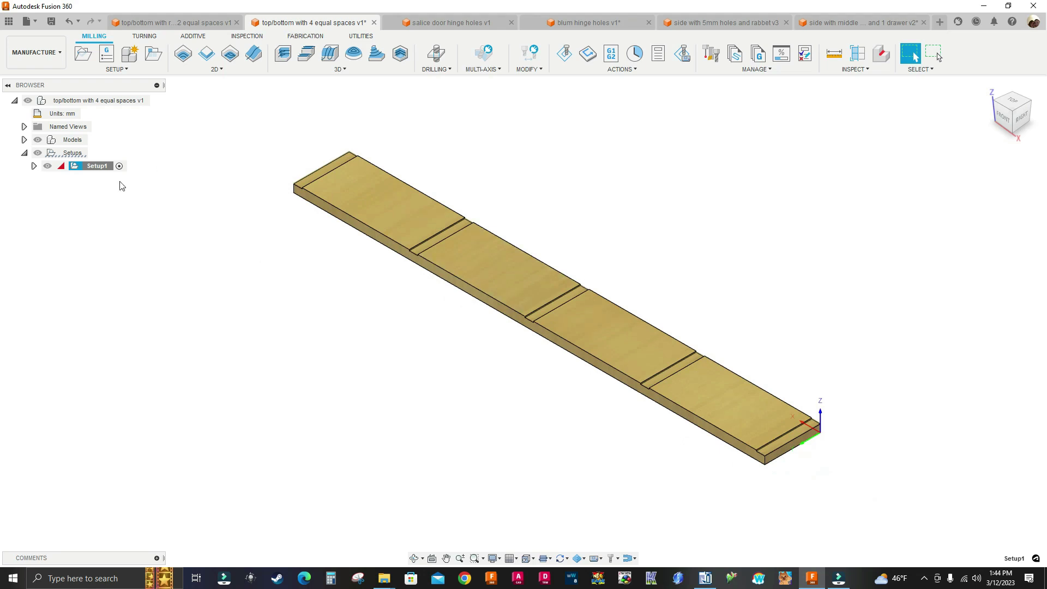
click(34, 167)
right_click(96, 178)
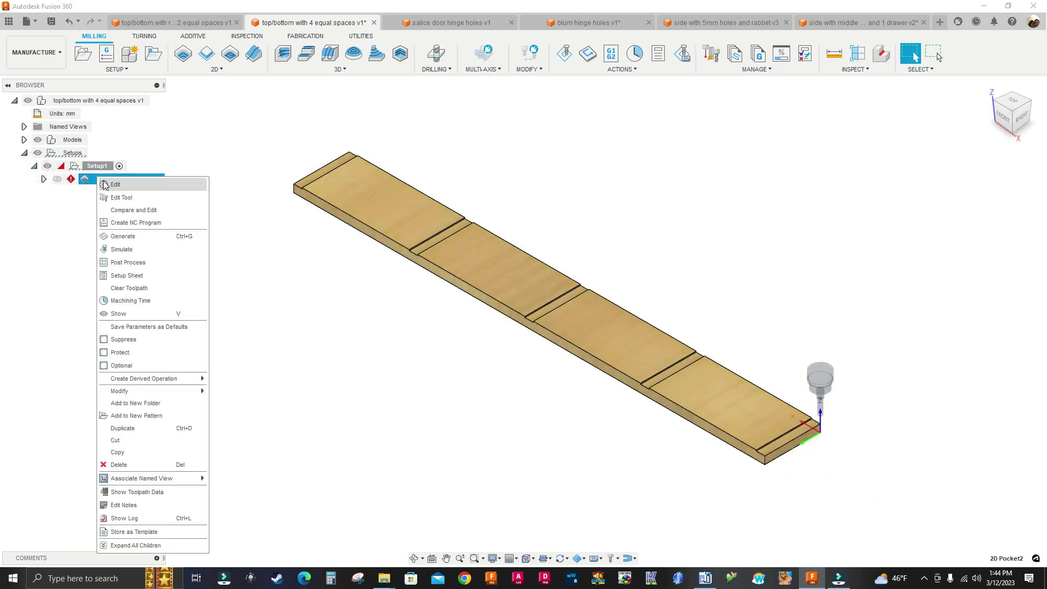
click(112, 184)
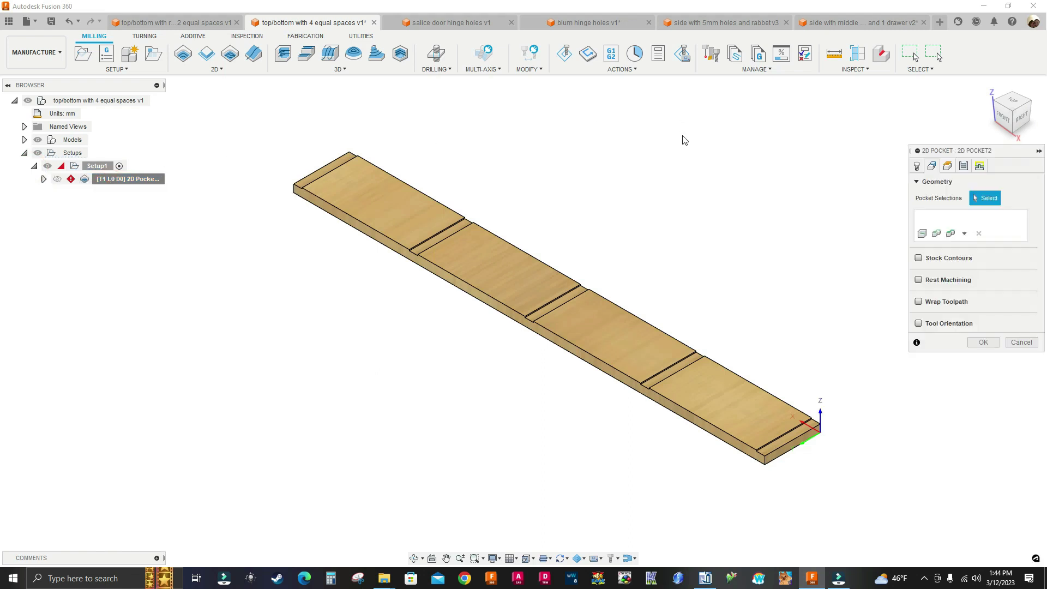
click(916, 166)
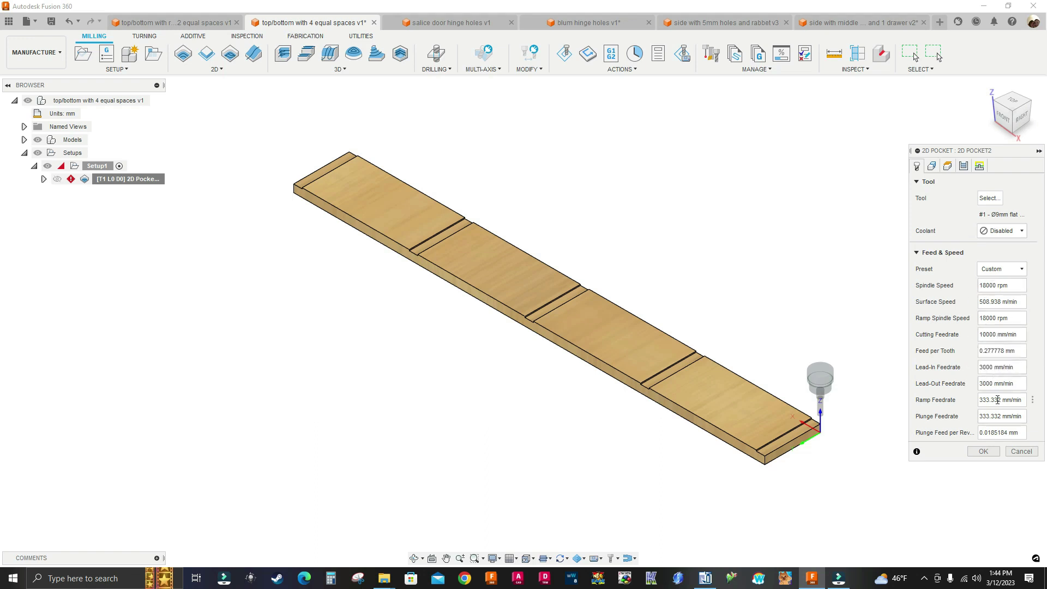
Step: Add a Pockets selection to the 2D Pocket operation's geometry and pick the groove floor at the panel's origin end
click(932, 166)
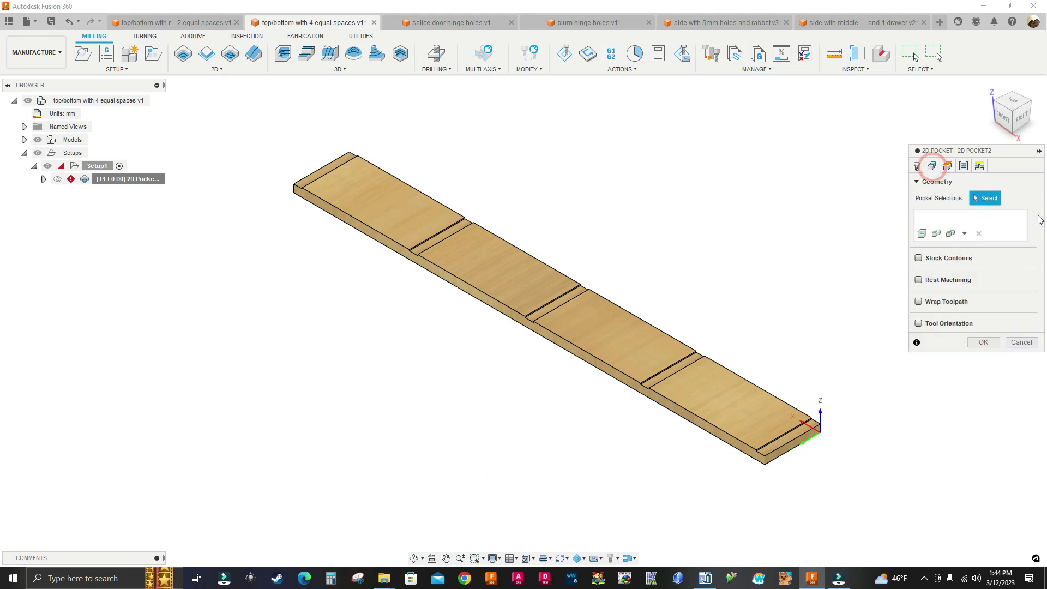
click(964, 234)
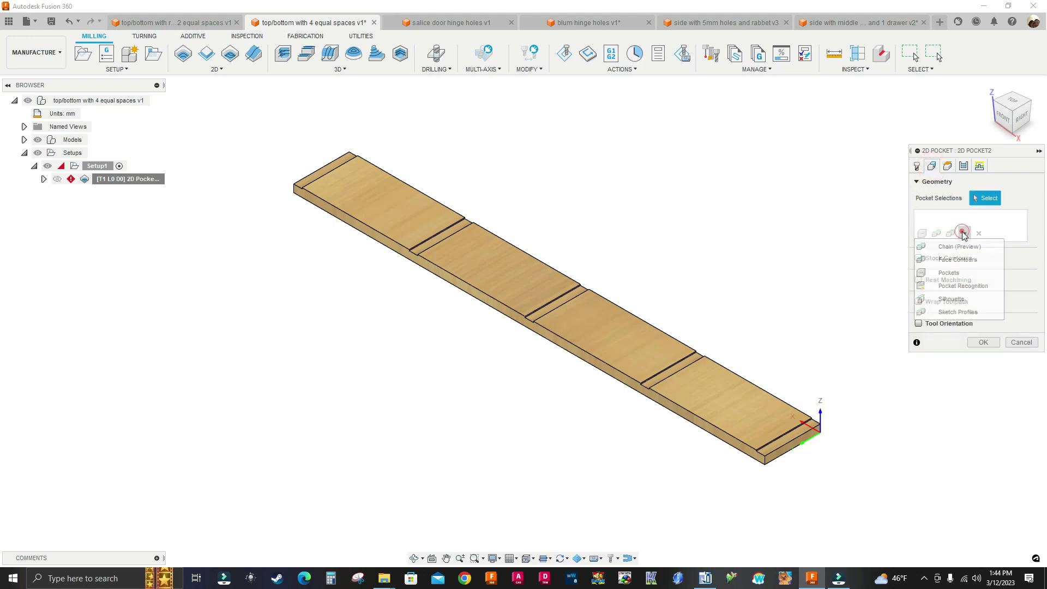
click(948, 273)
scroll(797, 434, up, 2)
scroll(797, 433, up, 2)
click(785, 433)
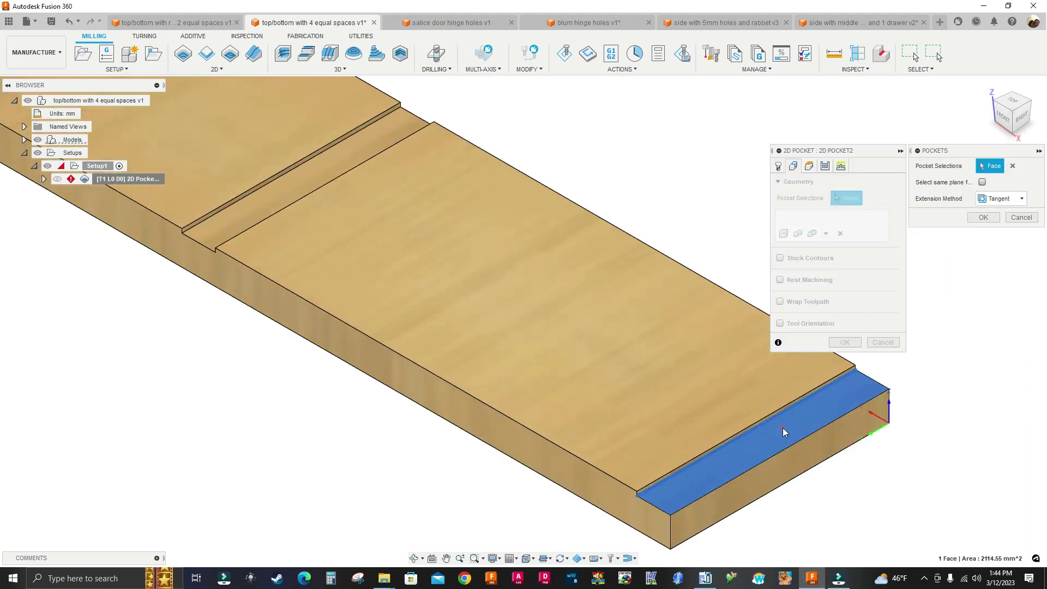
Step: Extend the pocket selection to all faces on the same plane, and accept it and the 2D Pocket operation to generate the toolpath
click(982, 182)
scroll(649, 266, down, 4)
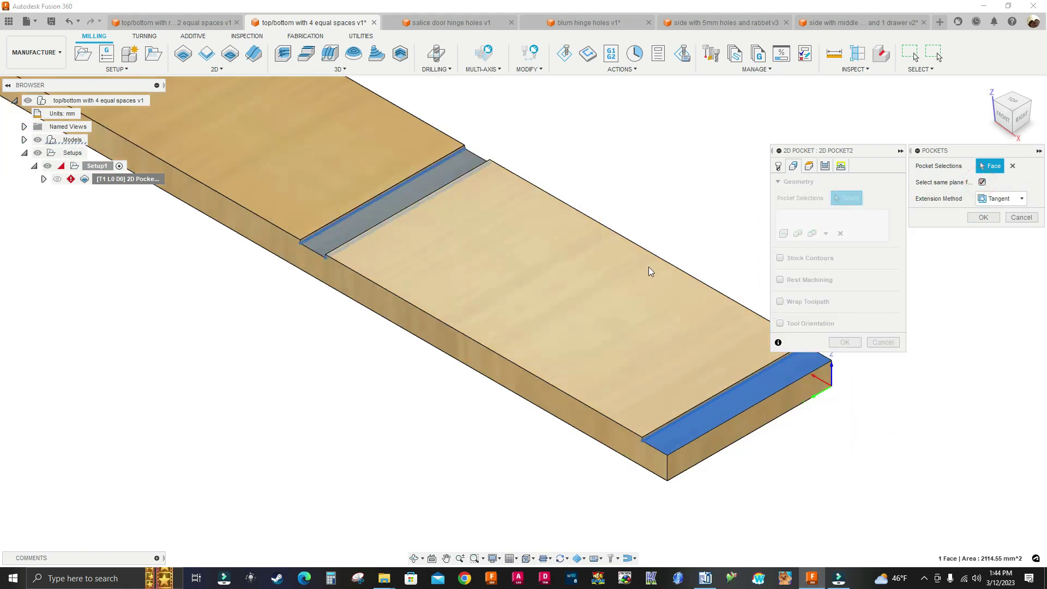
scroll(664, 224, down, 2)
scroll(618, 196, down, 3)
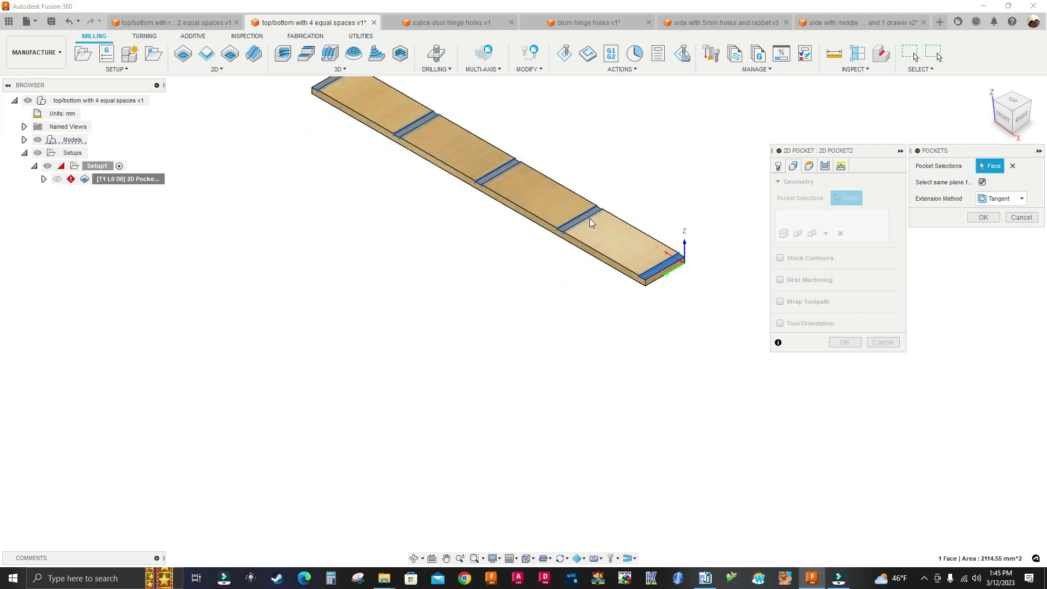
click(985, 218)
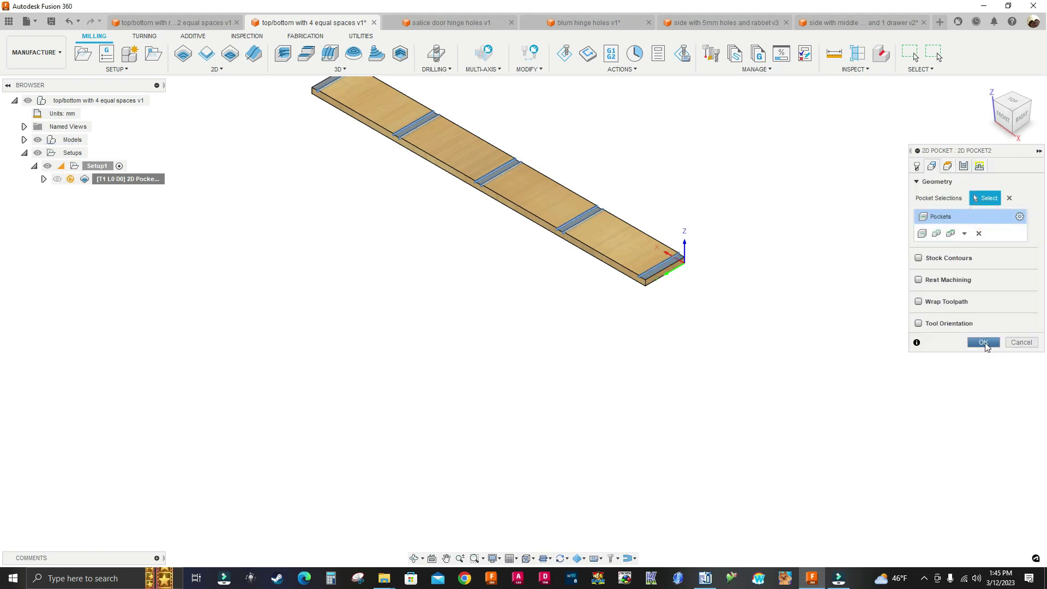
click(984, 343)
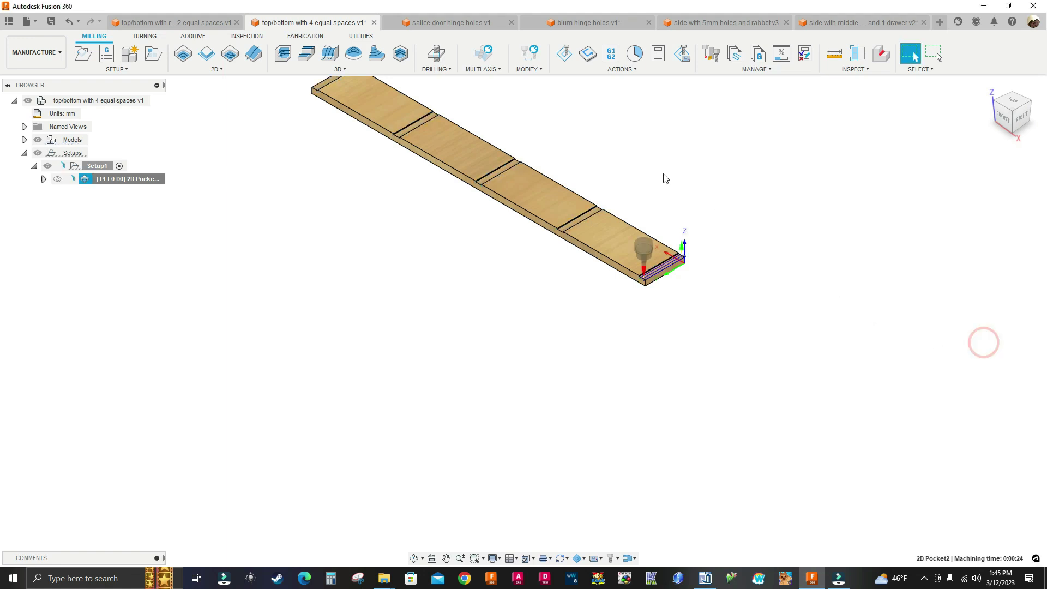
click(986, 83)
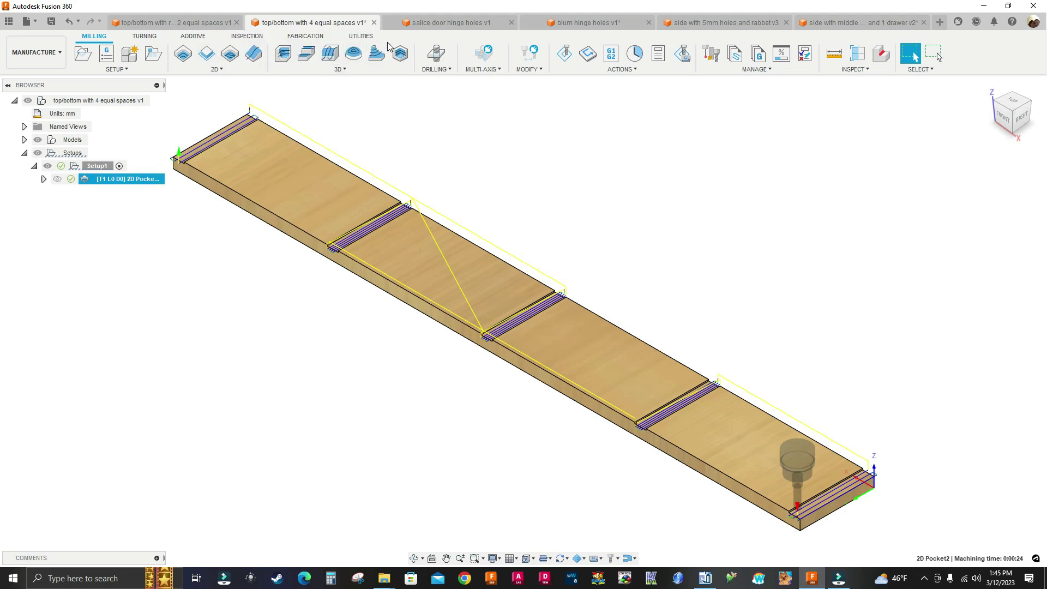
Step: Switch to the salice door hinge holes design and examine Setup1's two drill operations, their tools and their hinge holes
click(448, 23)
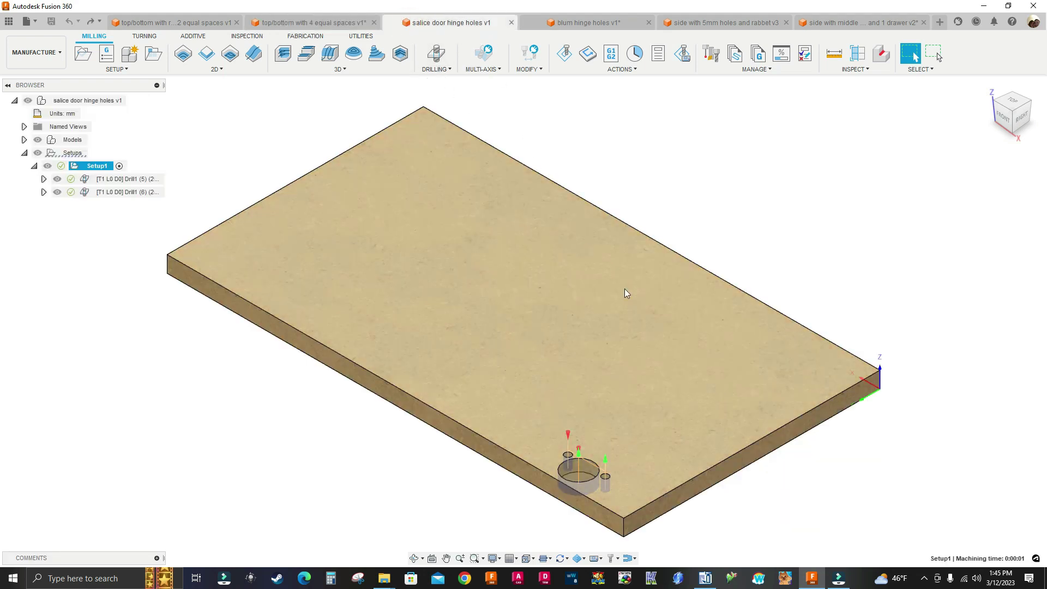
scroll(590, 503, down, 1)
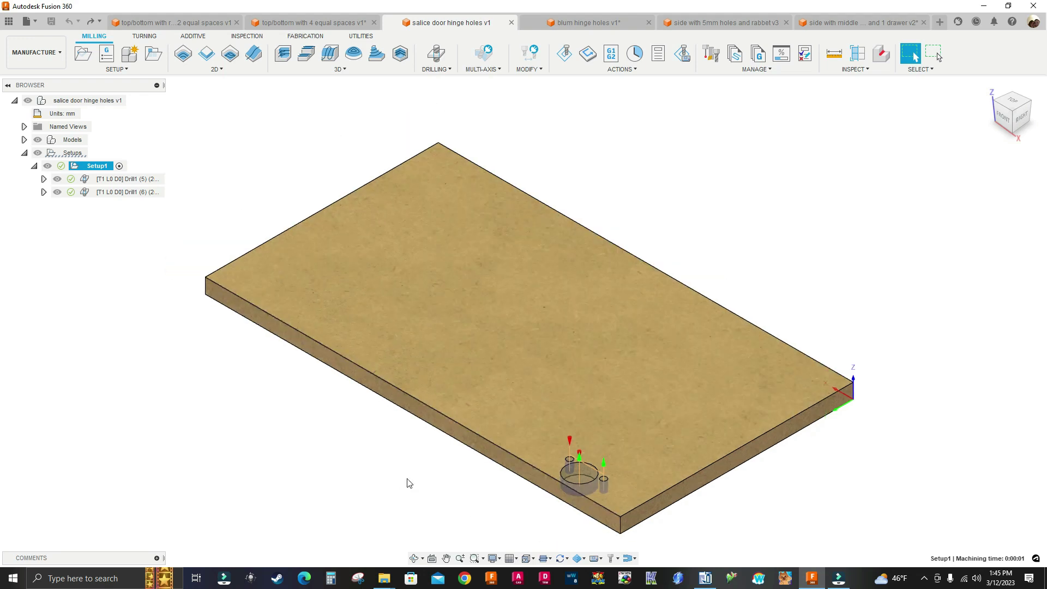
click(135, 179)
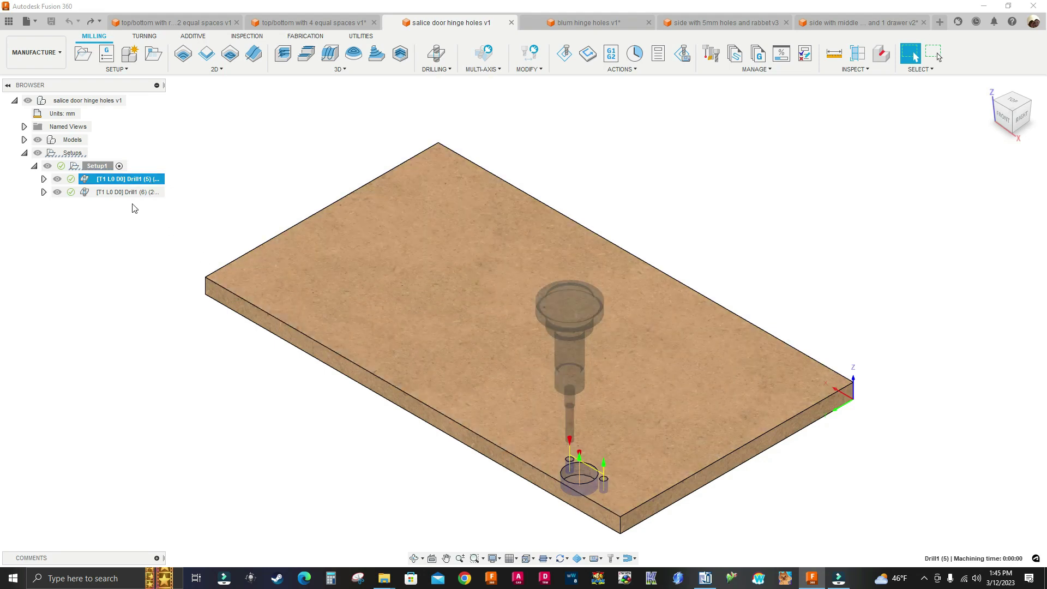
click(114, 192)
scroll(556, 473, up, 5)
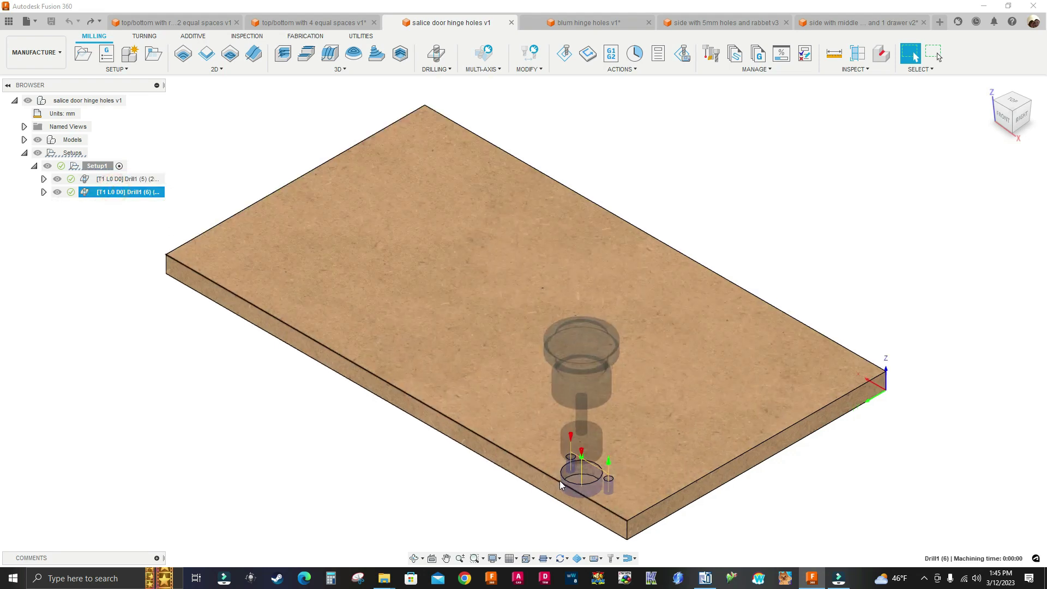
scroll(591, 468, up, 3)
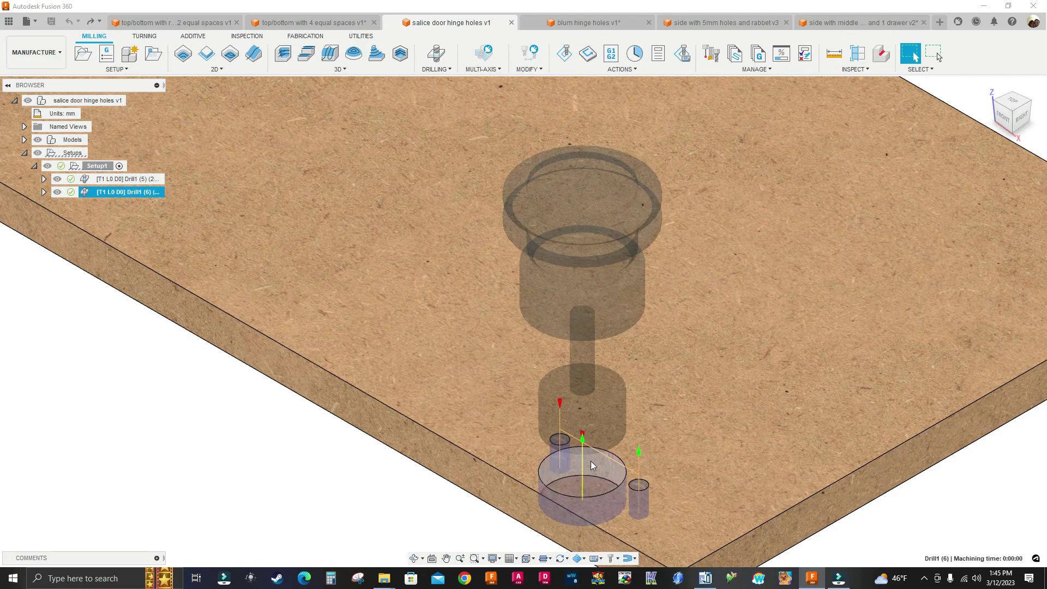
scroll(590, 461, down, 5)
scroll(615, 392, down, 4)
click(113, 201)
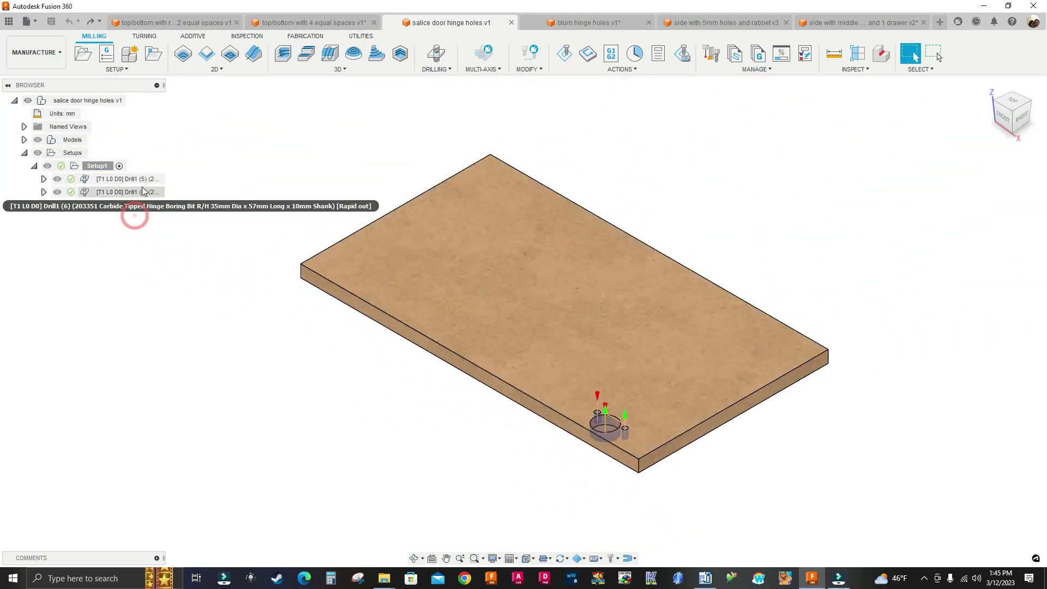
Step: Copy Setup1 from the salice door hinge holes design and paste it into the Setups of the blum hinge holes design
right_click(92, 170)
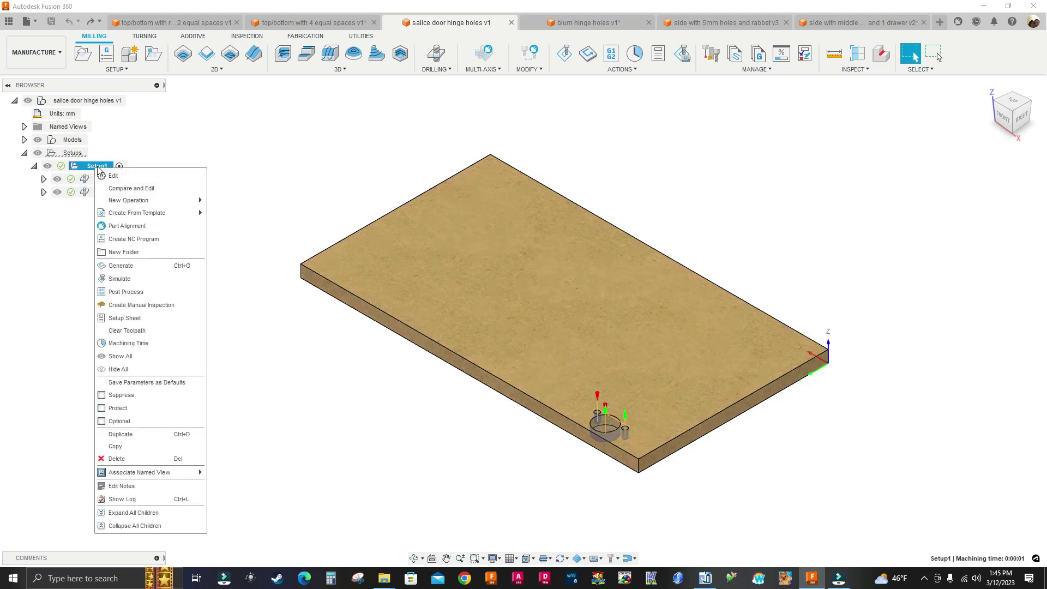
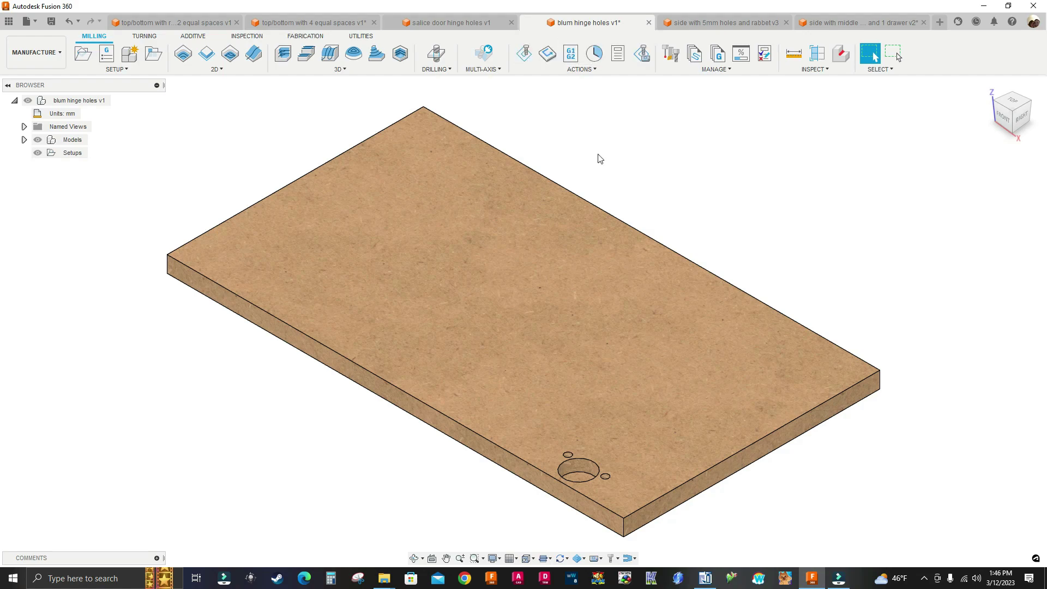
scroll(557, 417, up, 5)
scroll(639, 485, down, 8)
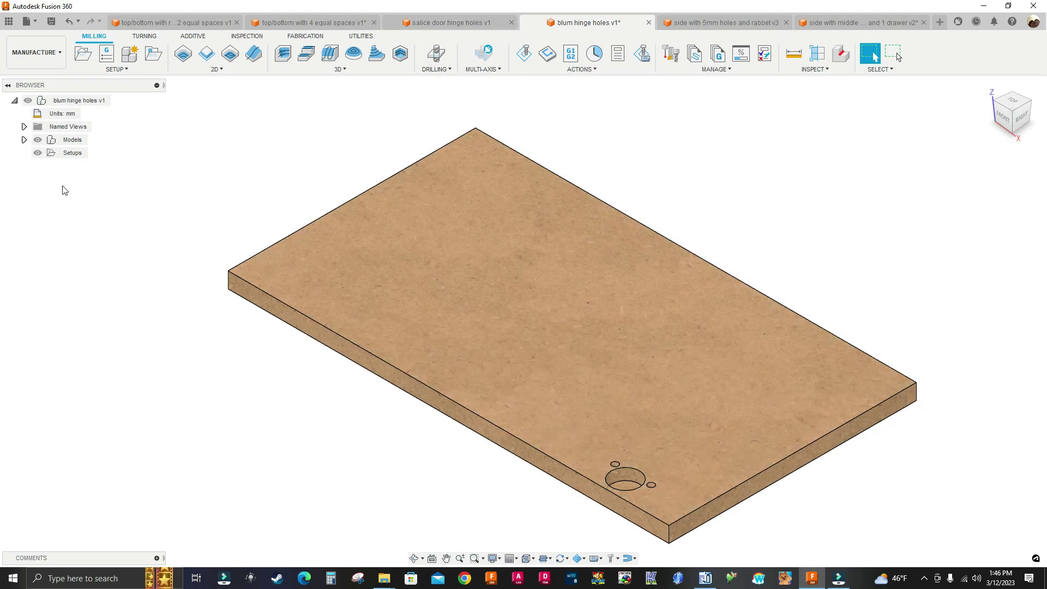
right_click(72, 154)
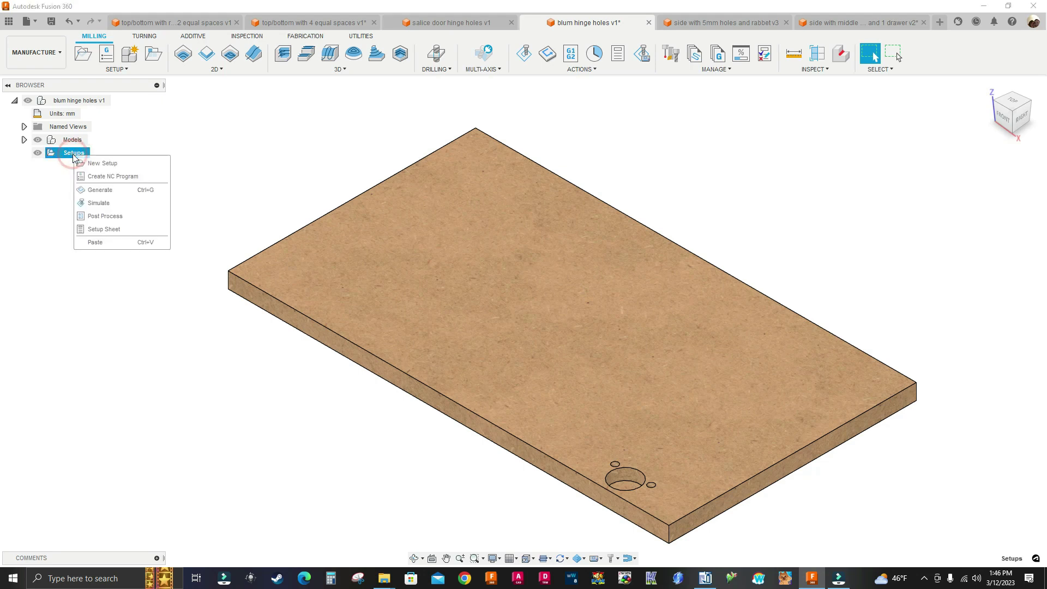
click(96, 241)
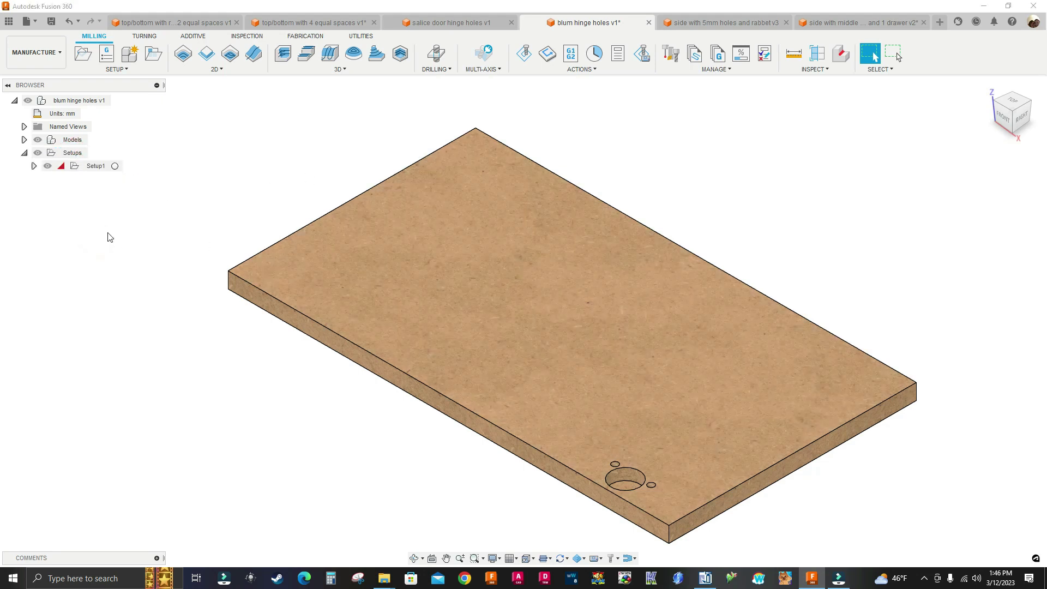
Step: Edit the pasted Setup1, select the door panel body as its model, check the program name and comment, and accept the setup
right_click(91, 170)
click(93, 173)
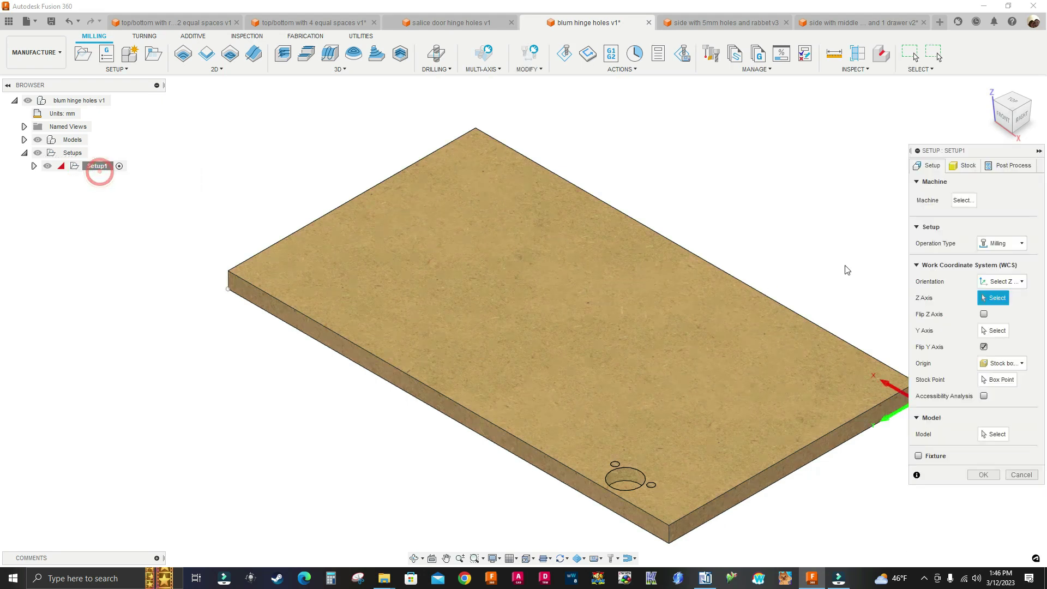
click(994, 435)
click(677, 365)
click(1001, 167)
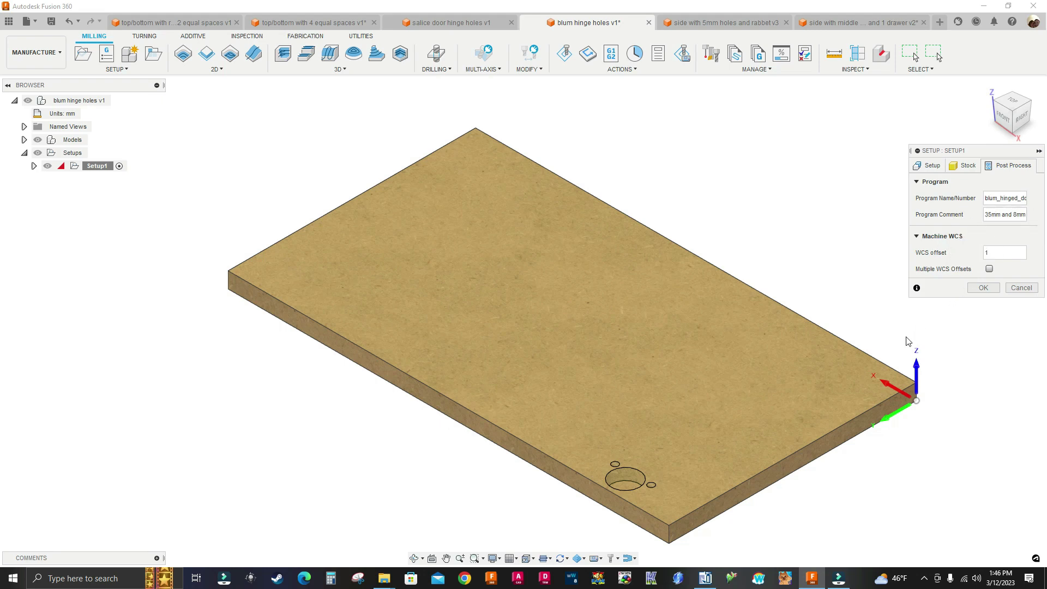
click(983, 287)
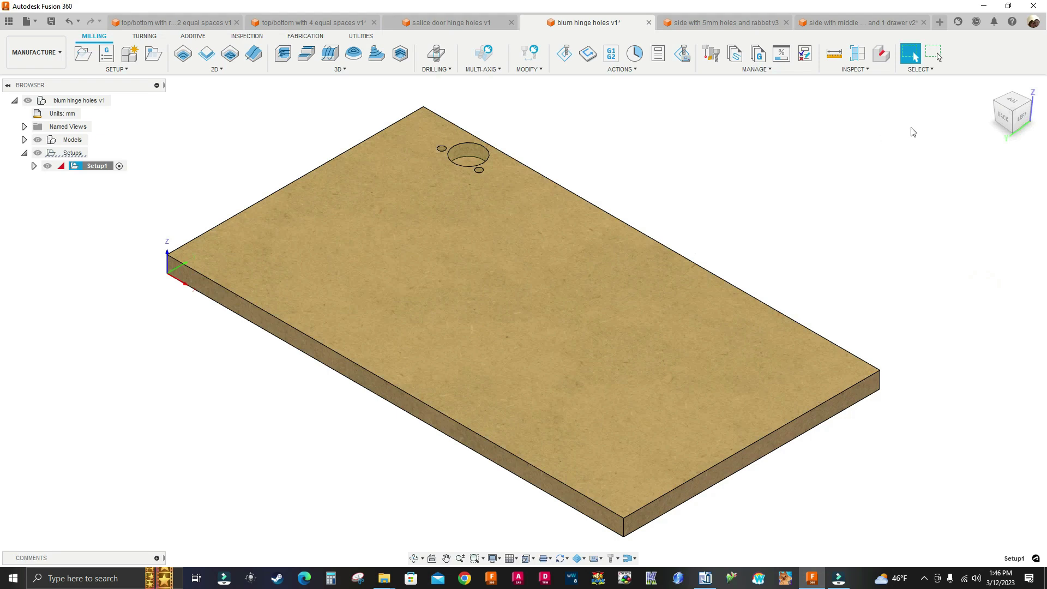
Step: Expand Setup1, open its Drill1 (5) operation for editing, and use Selected faces as the hole selection mode
click(988, 85)
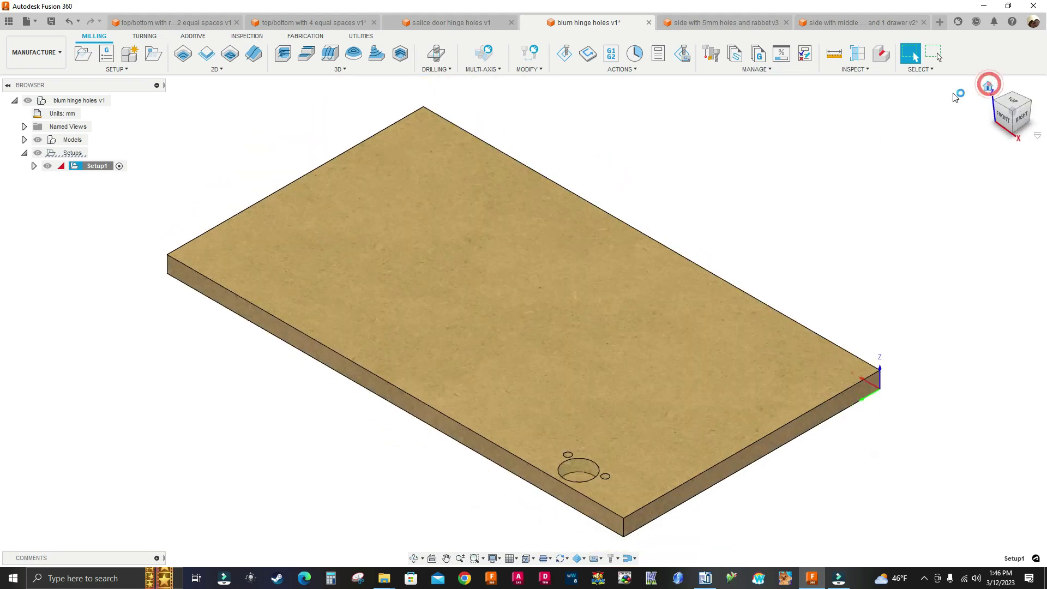
click(34, 165)
click(105, 179)
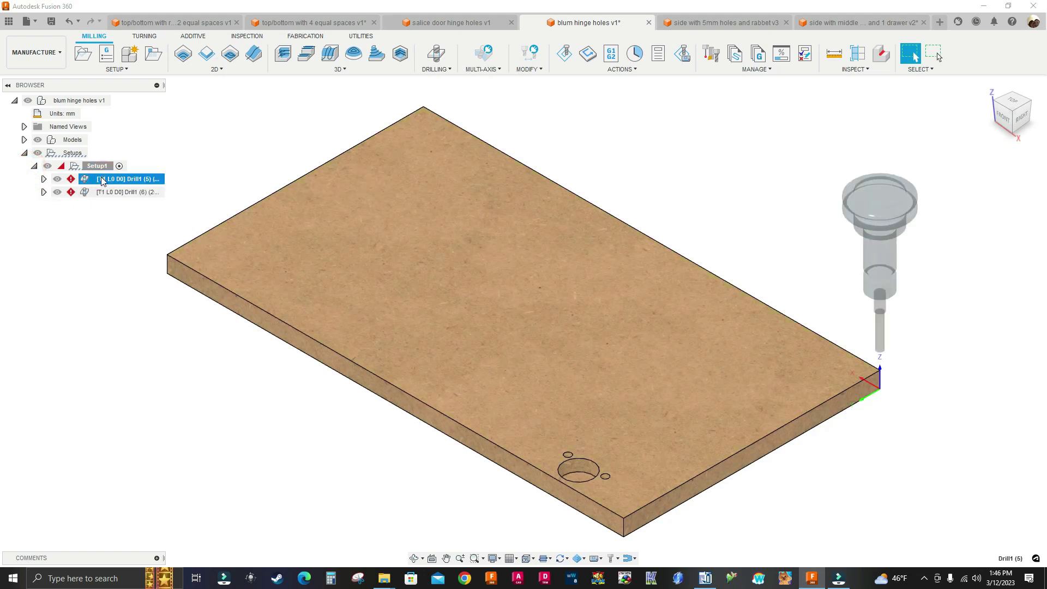
right_click(101, 181)
click(116, 184)
click(997, 199)
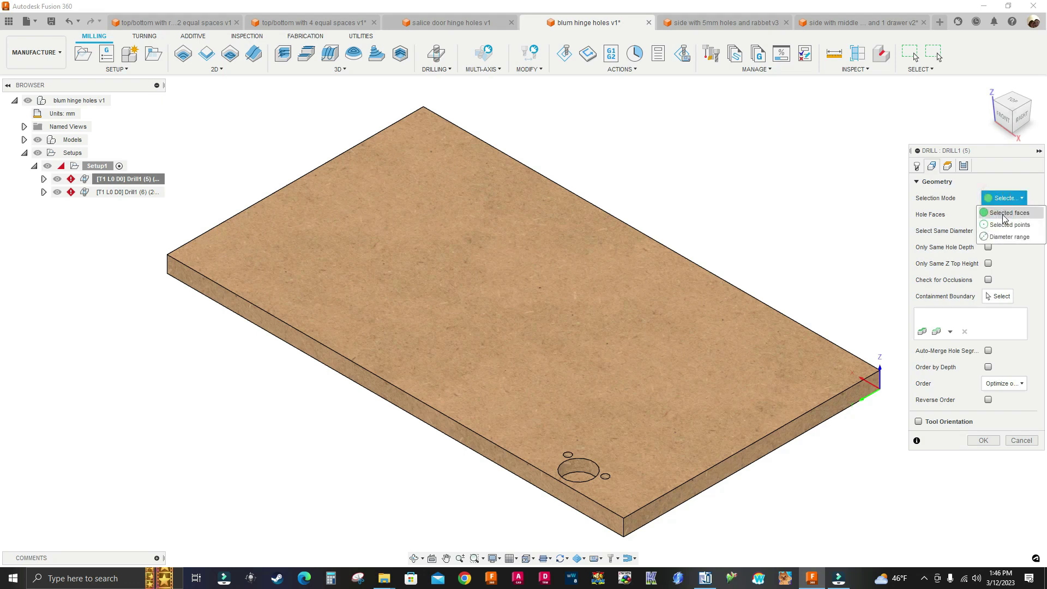
click(1006, 214)
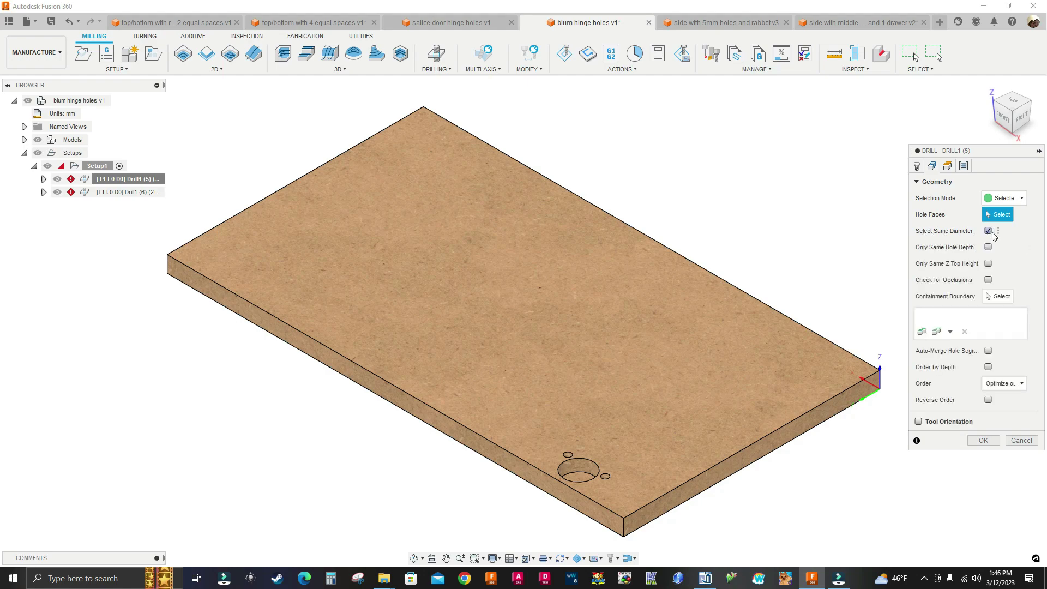
Step: Select the wall of a small hole beside the hinge cup with Select Same Diameter on, and accept the drill operation
scroll(626, 496, up, 4)
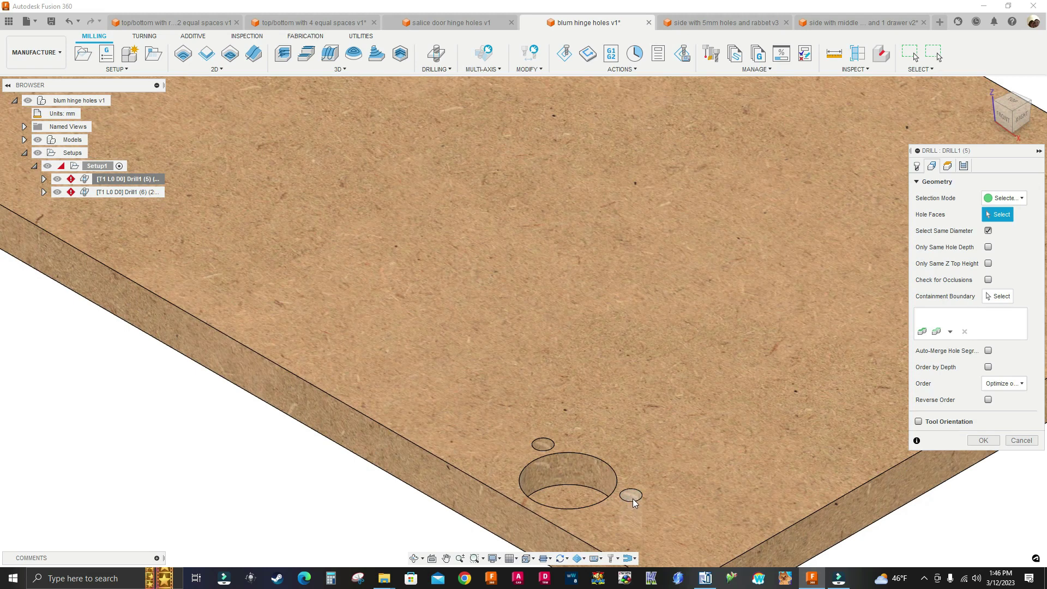
click(633, 497)
scroll(633, 497, down, 5)
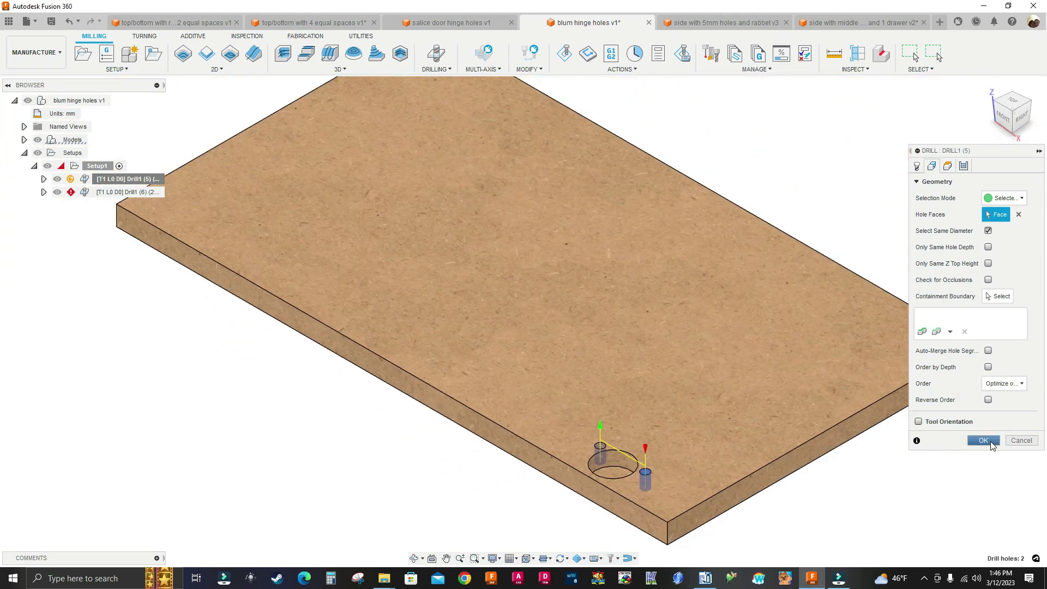
click(983, 440)
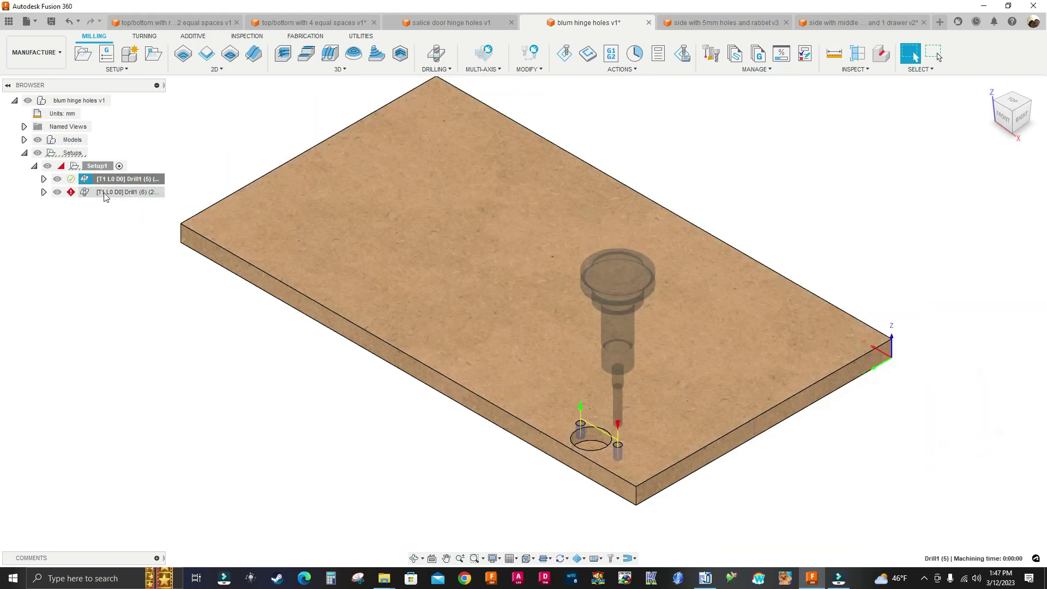
Step: Edit the Drill1 (6) operation, select the wall of the large hinge cup hole as its hole face, and accept it
click(97, 194)
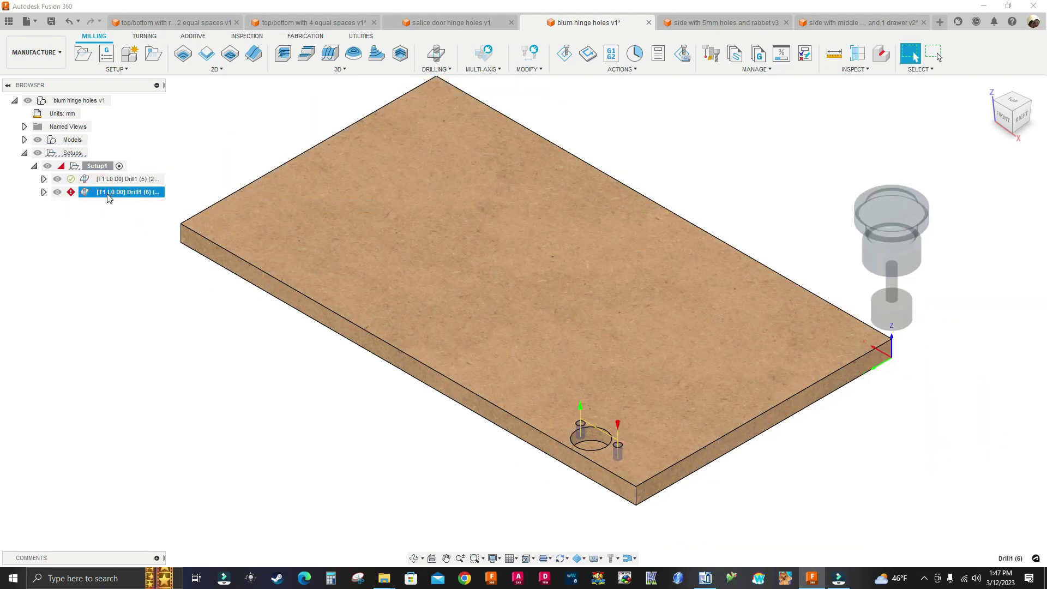
right_click(108, 197)
click(118, 203)
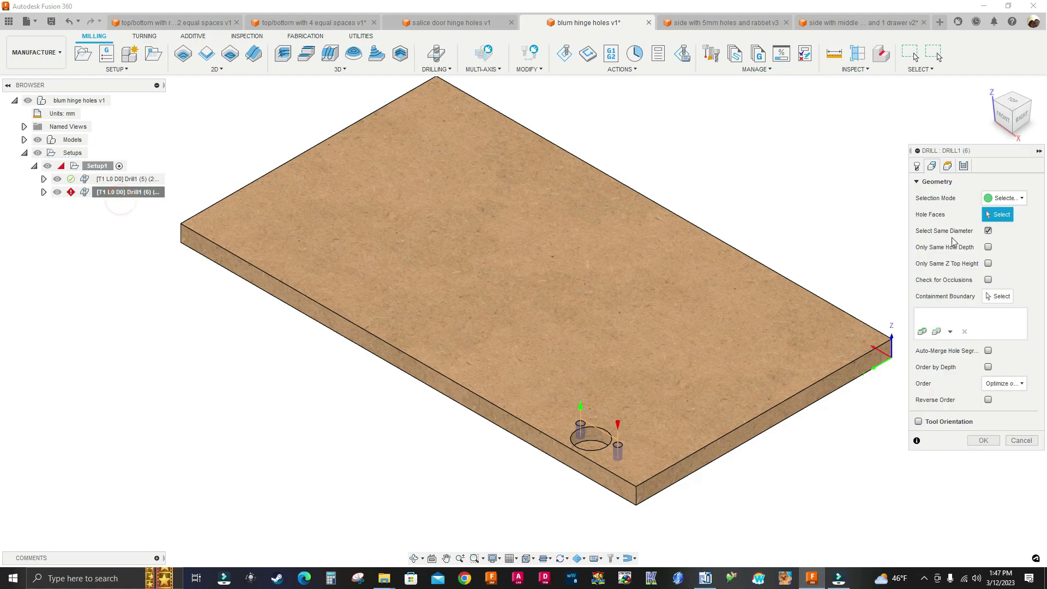
scroll(604, 479, up, 3)
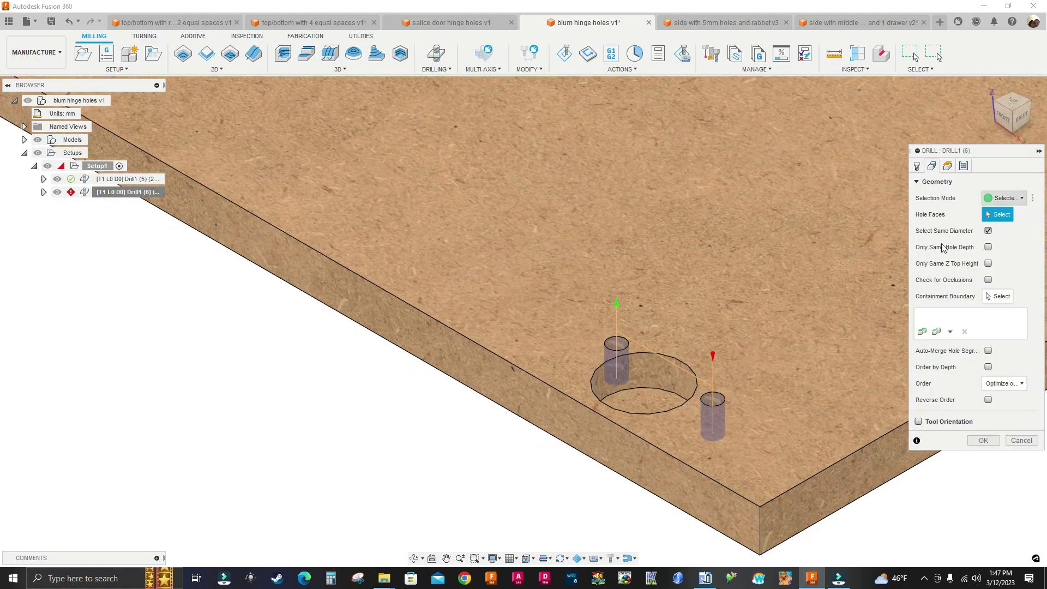
scroll(669, 381, up, 2)
click(663, 378)
scroll(542, 329, down, 3)
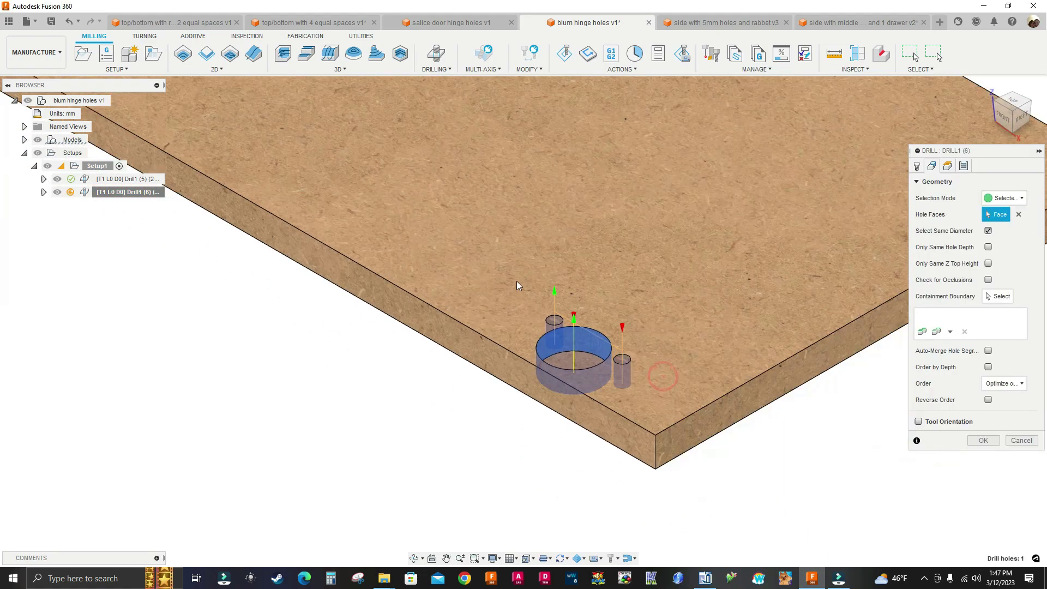
scroll(517, 289, down, 5)
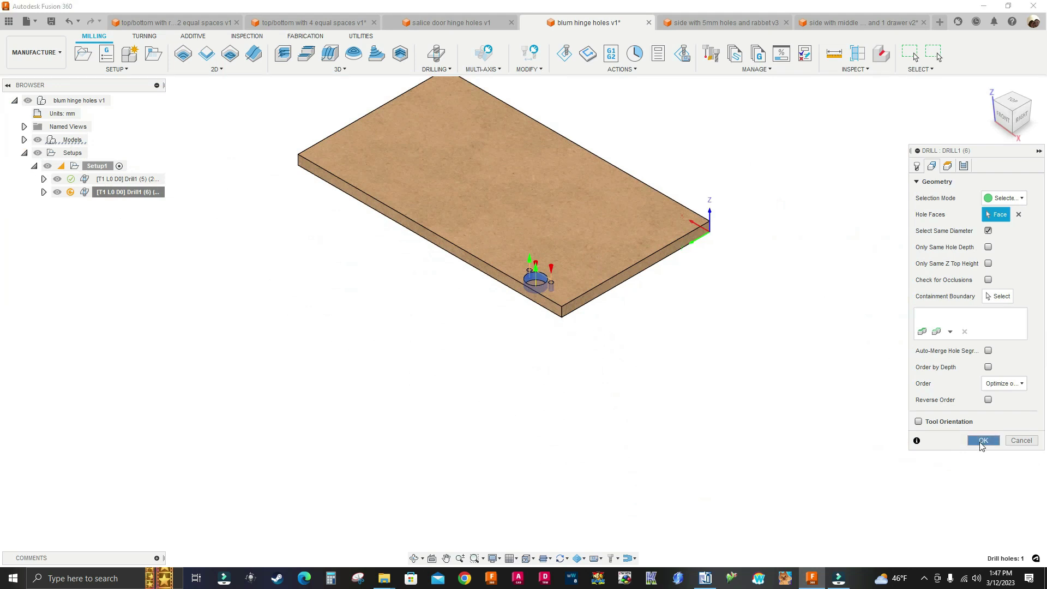
click(983, 440)
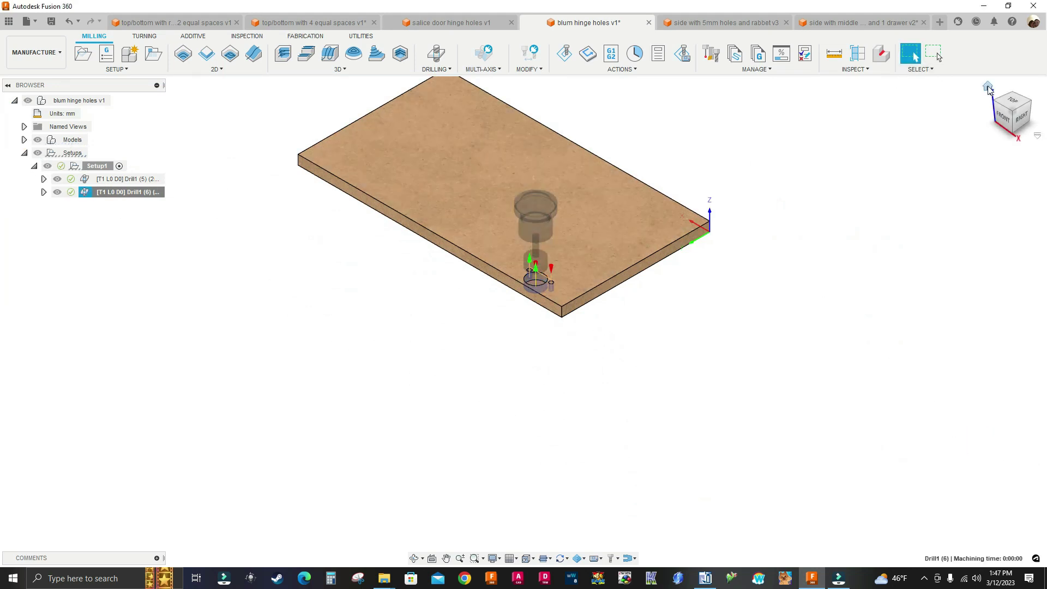
Step: Switch to the side with 5mm holes and rabbet design, expand Setup1, and examine the toolpaths of its drill and 2D pocket operations
scroll(572, 199, up, 3)
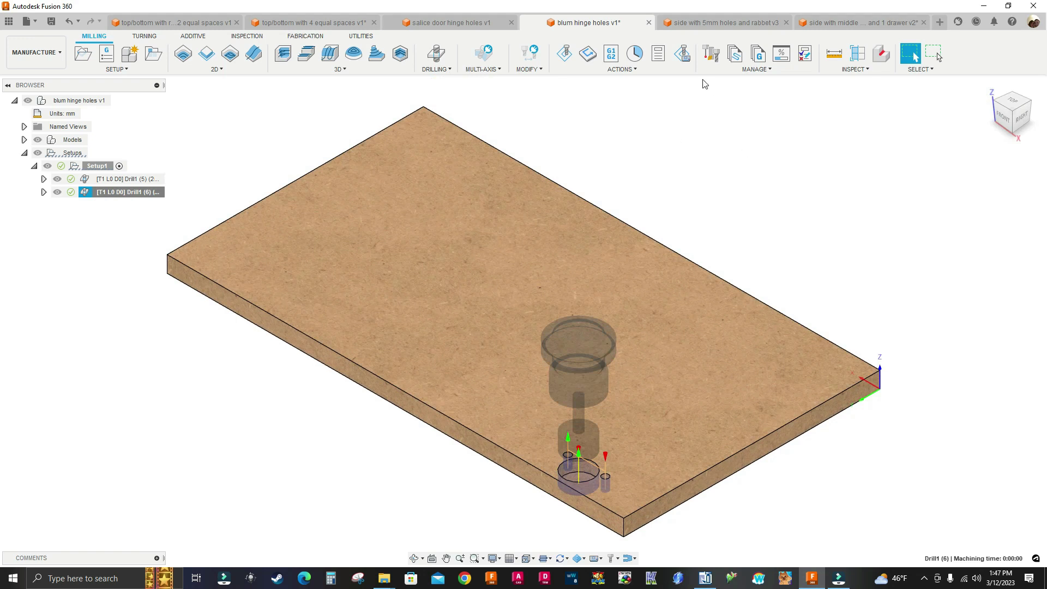
click(705, 26)
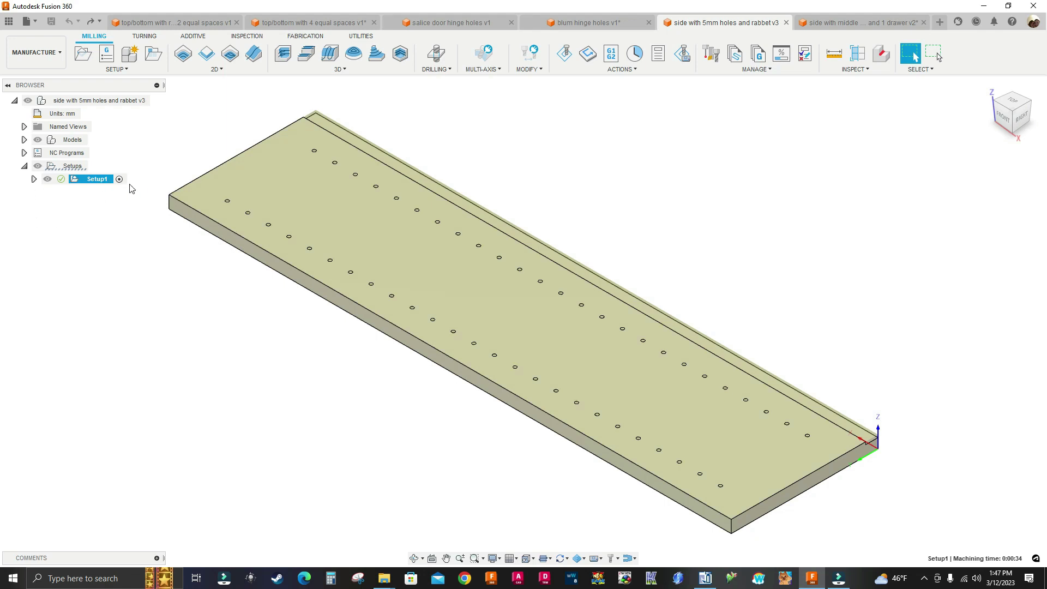
click(34, 179)
click(104, 181)
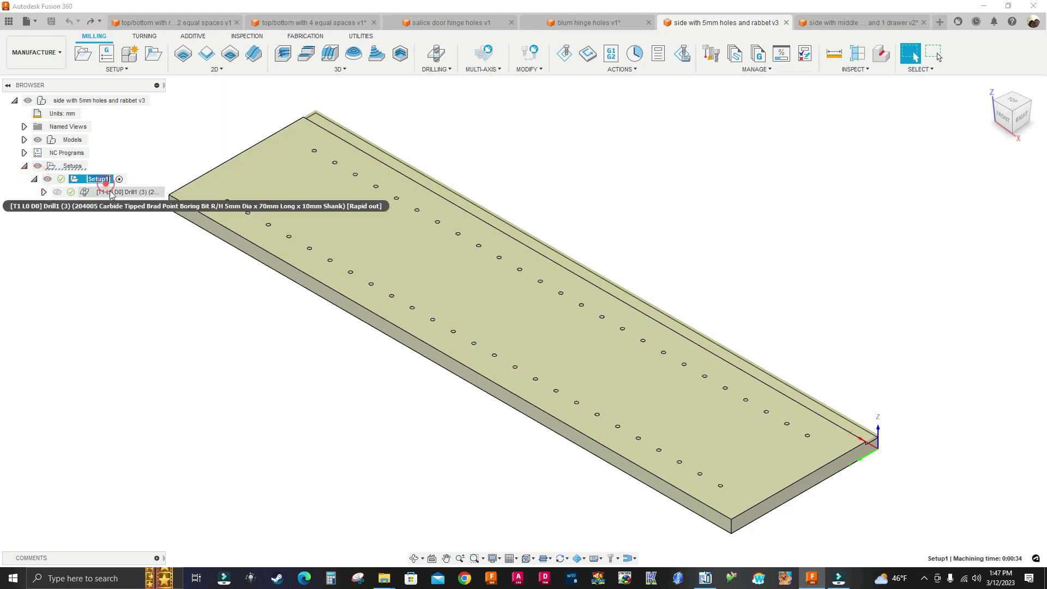
click(109, 193)
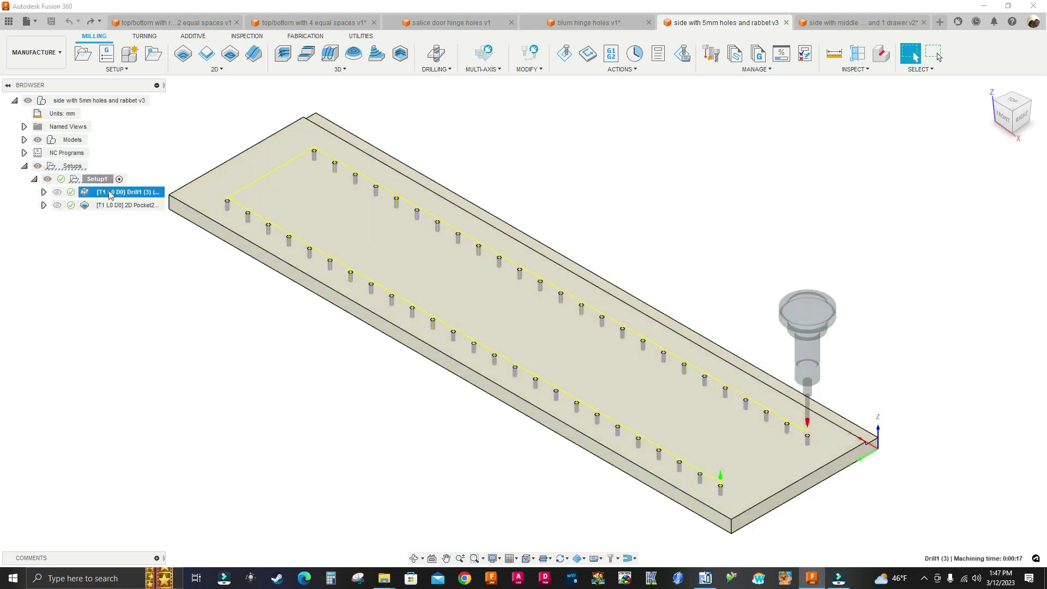
click(111, 206)
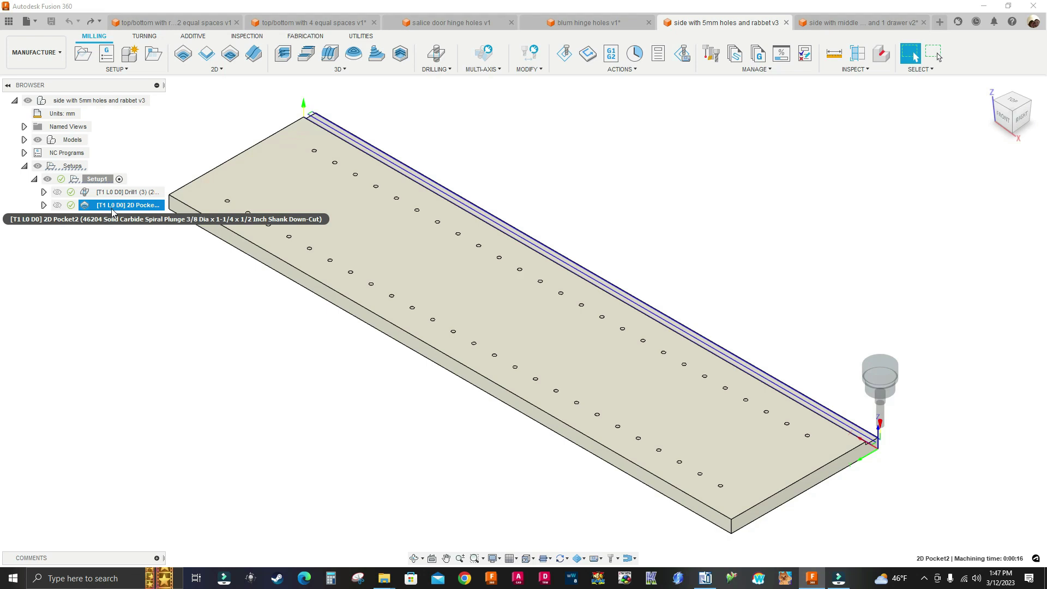
click(164, 148)
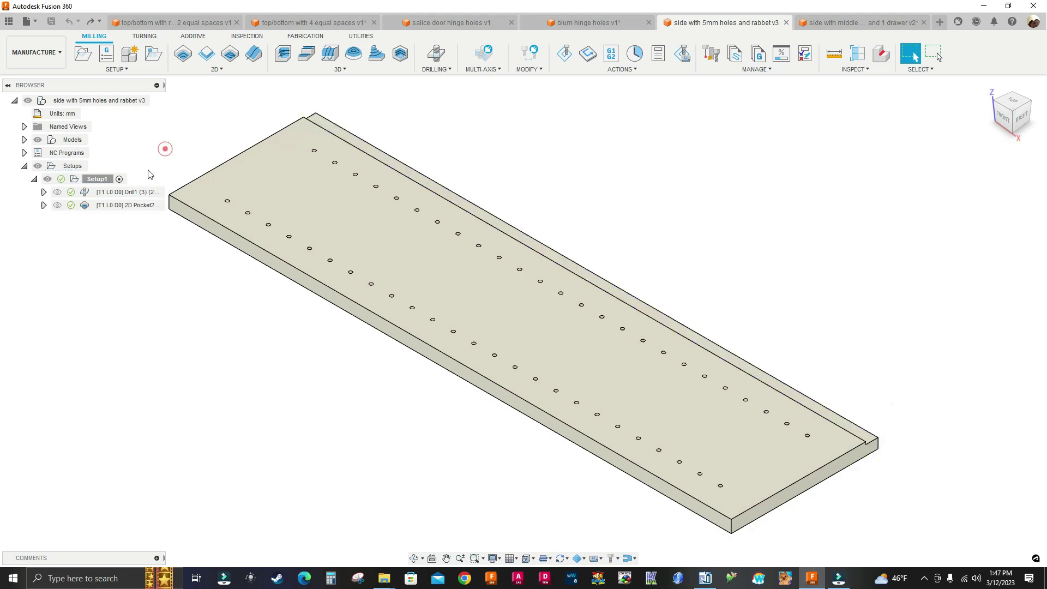
Step: Copy Setup1 from this design and paste it into the Setups of the side with middle divider and 1 drawer design
right_click(101, 180)
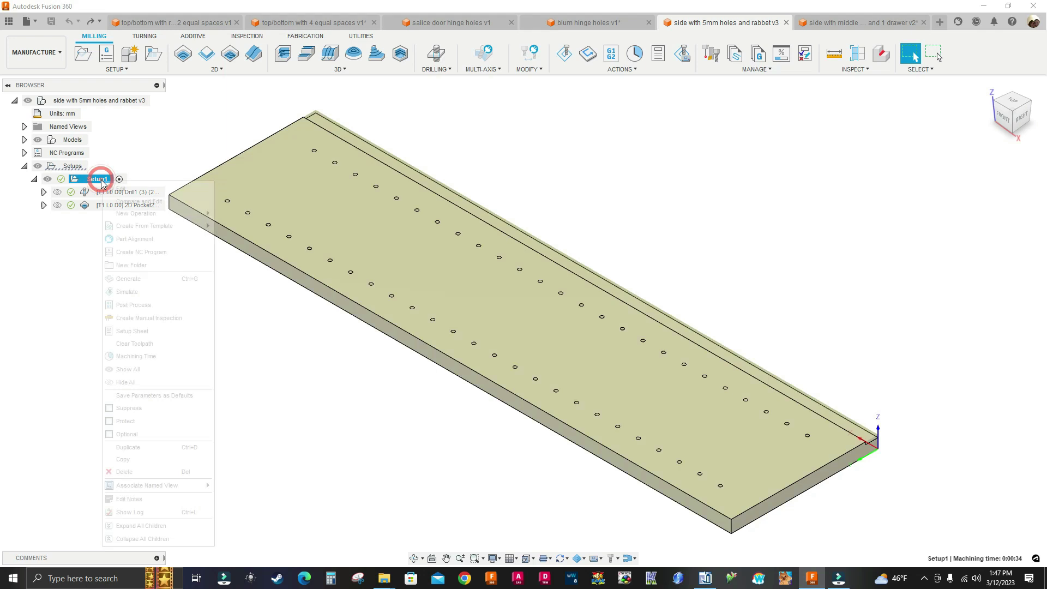
click(146, 457)
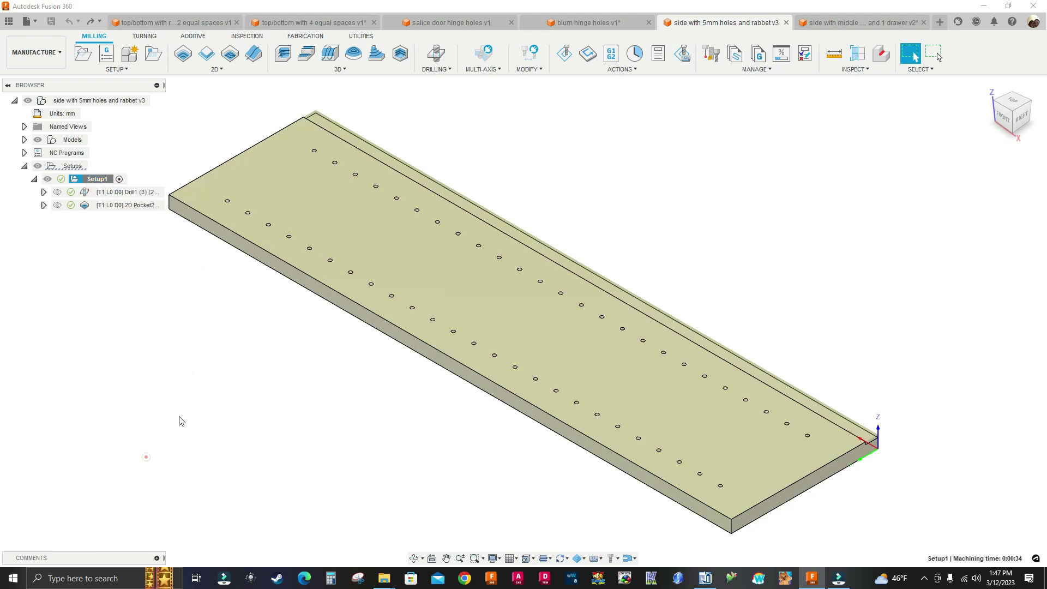
click(848, 23)
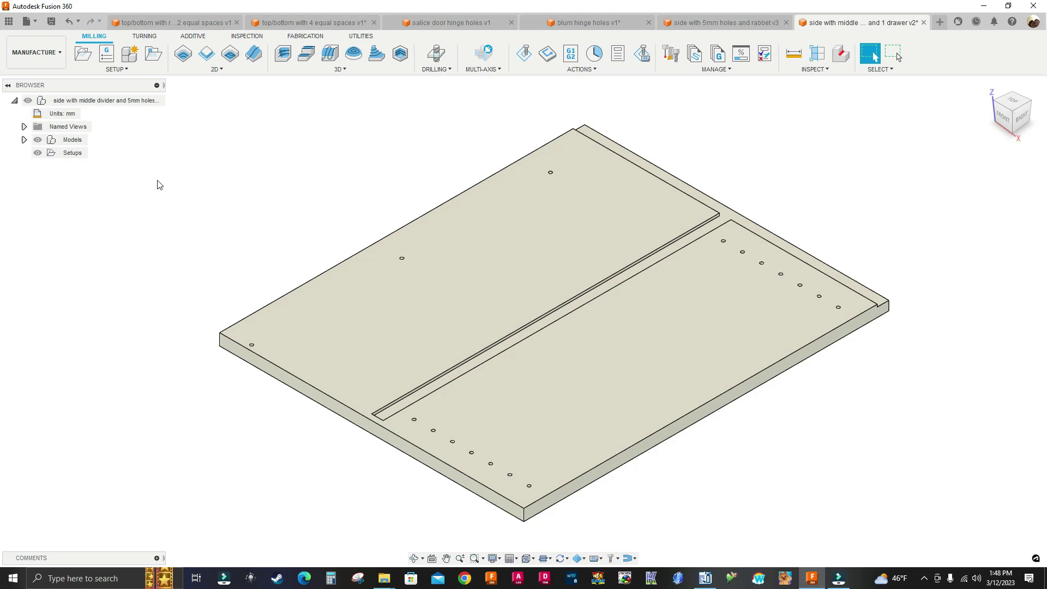
right_click(70, 153)
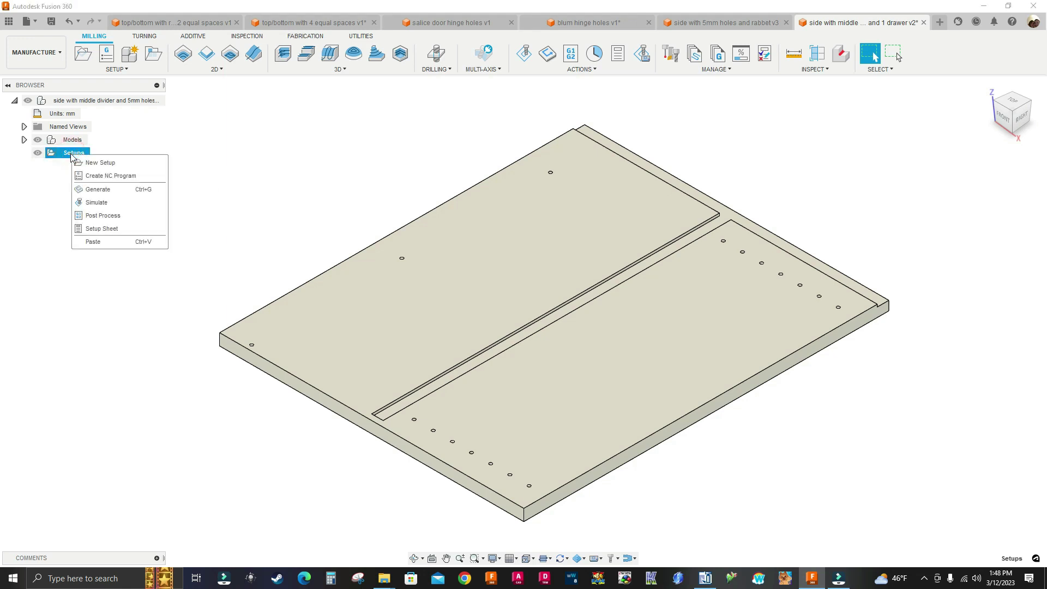
click(96, 242)
Step: Open the pasted Setup1 for editing and select the side panel body as its model
click(94, 166)
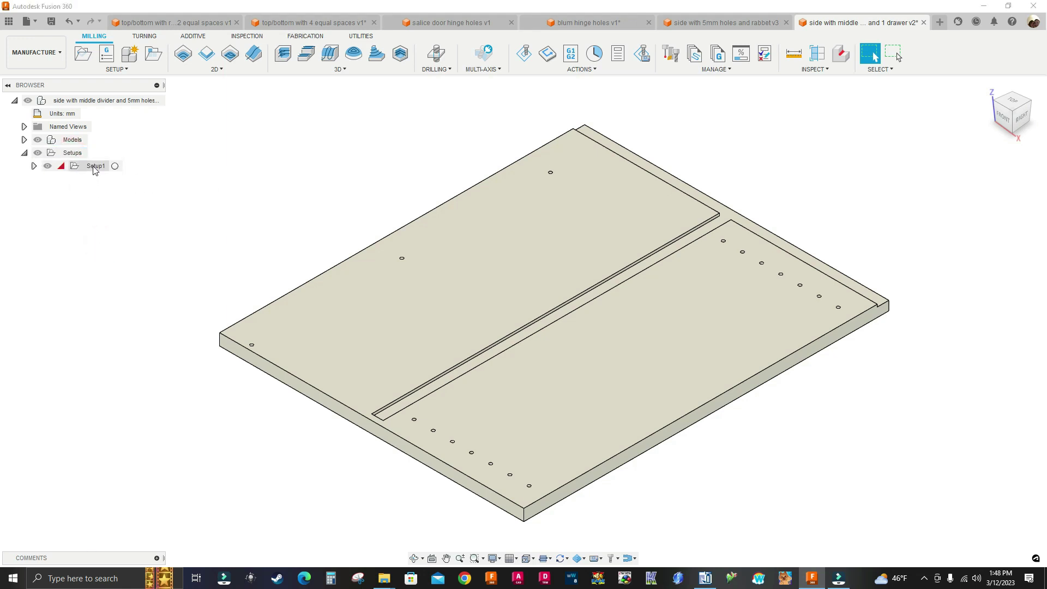
right_click(95, 167)
click(107, 173)
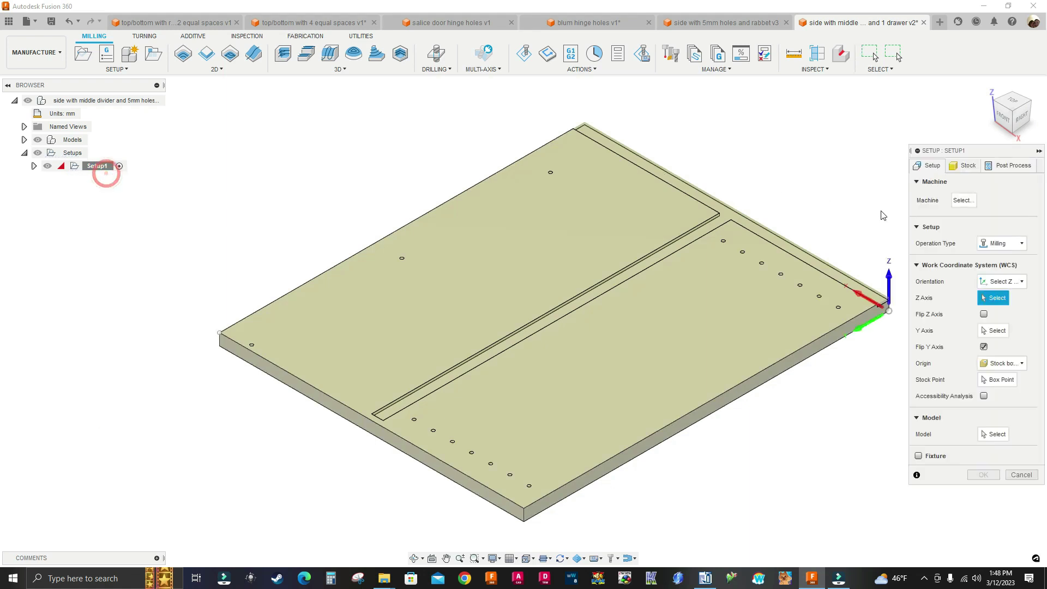
click(991, 435)
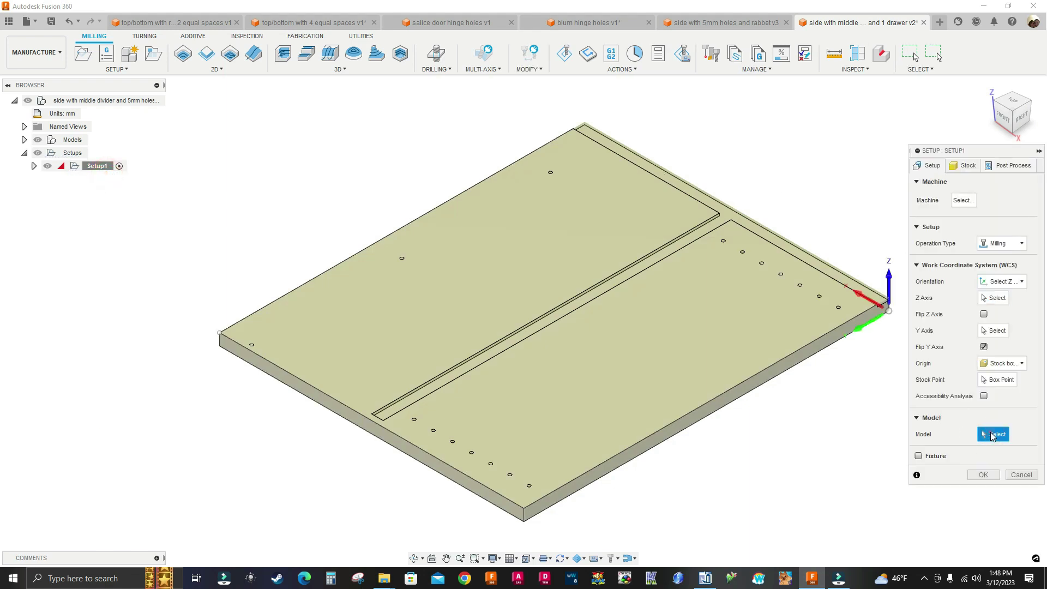
click(767, 340)
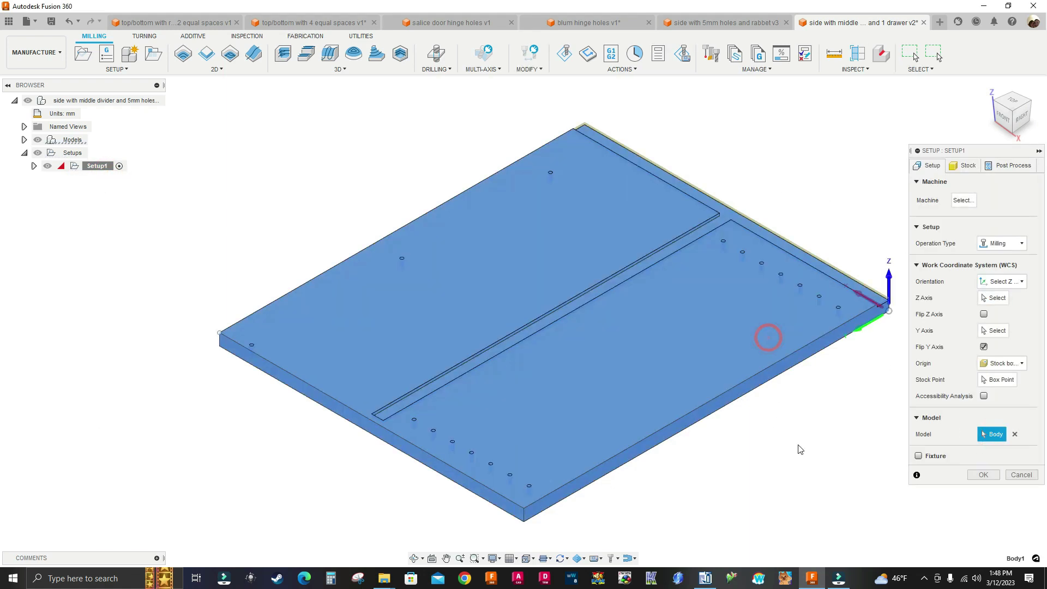
Step: Replace the setup's program comment with "ADJ SHELF AND BOTTOM DRAWER" and accept the setup
click(995, 165)
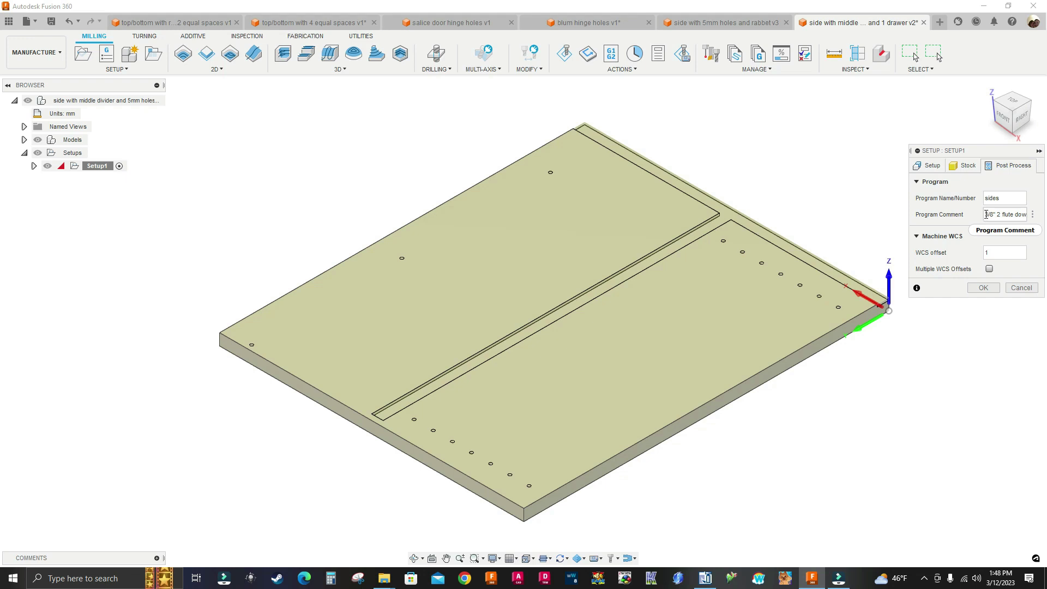
drag(986, 214, 1039, 218)
triple_click(987, 214)
text(us)
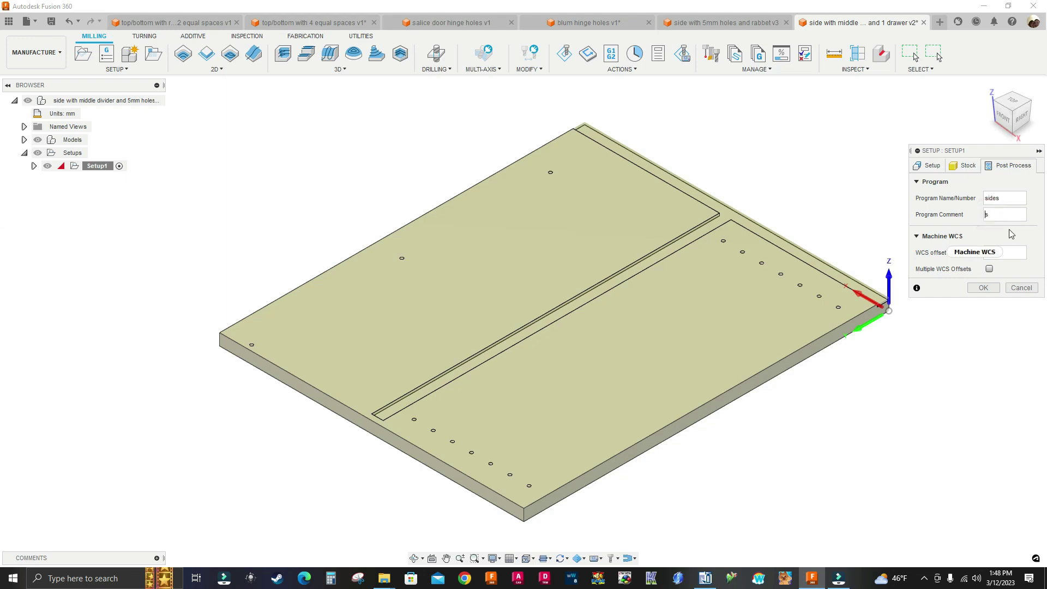
key(BackSpace)
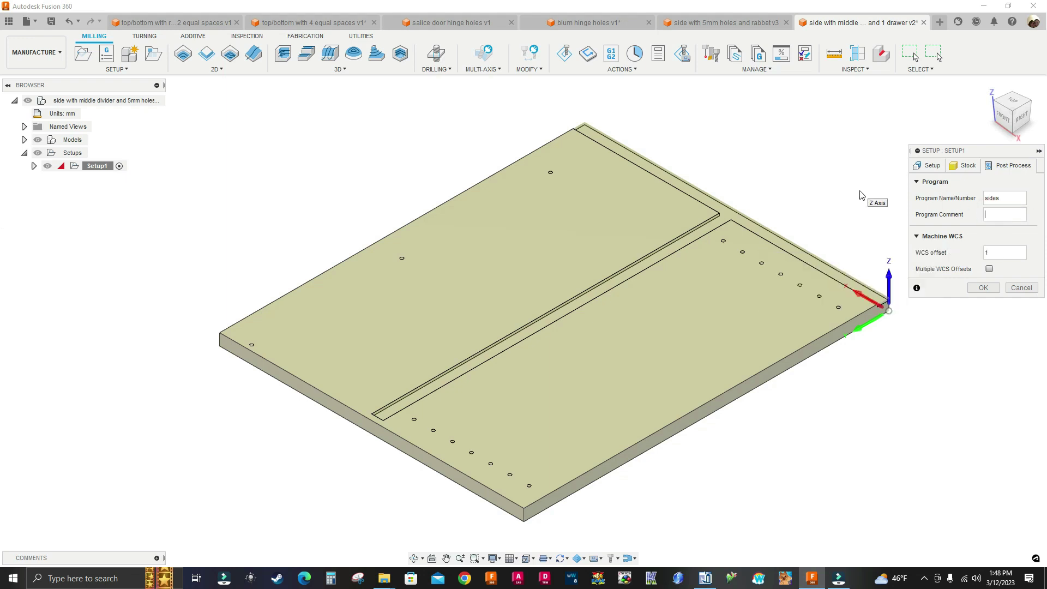
text(ADJ SHELF AND )
text(B)
text(OTTOM D)
text(RAWER)
click(979, 287)
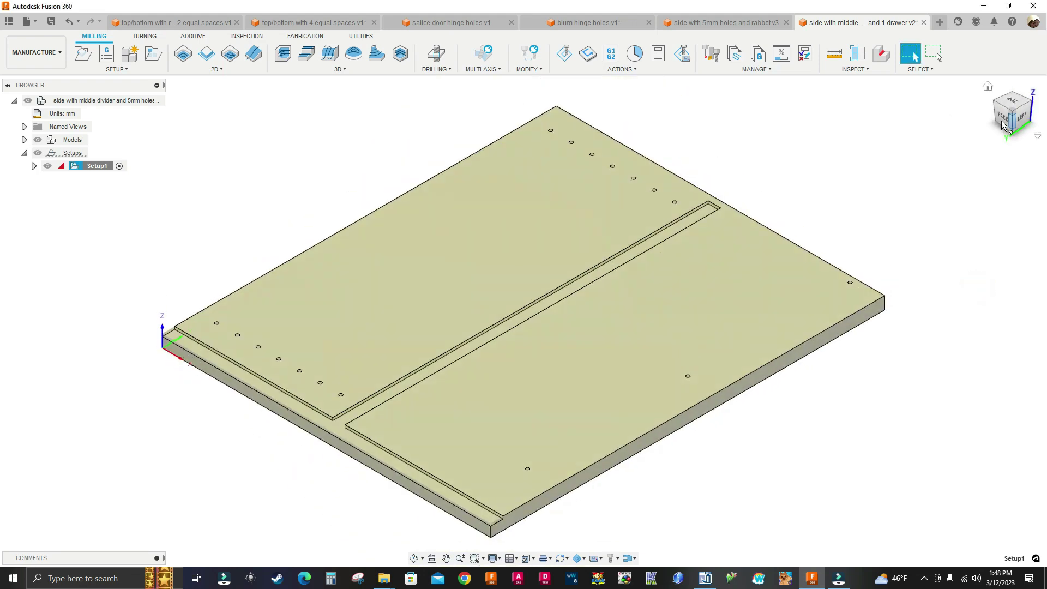
Step: Edit Setup1's Drill1 (3) operation, select the wall of one shelf hole with Select Same Diameter on, and accept it
click(988, 88)
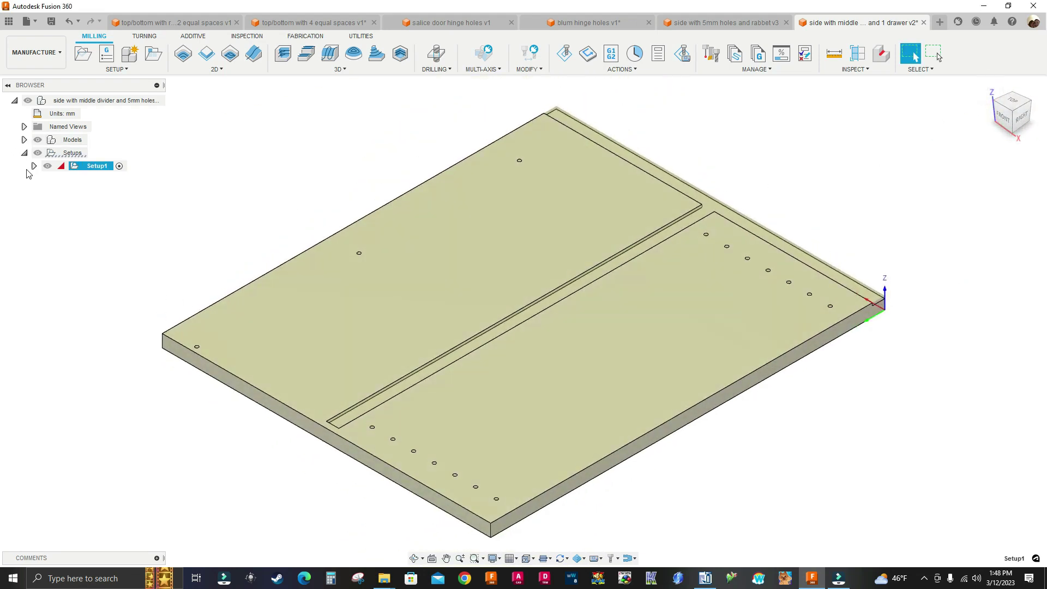
click(34, 166)
click(114, 182)
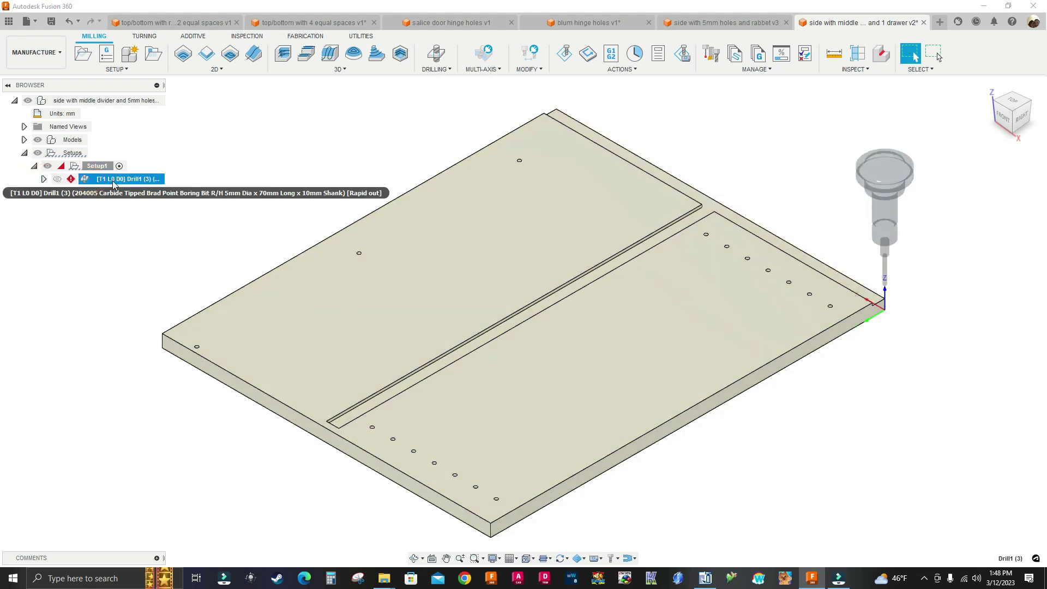
right_click(114, 182)
click(123, 195)
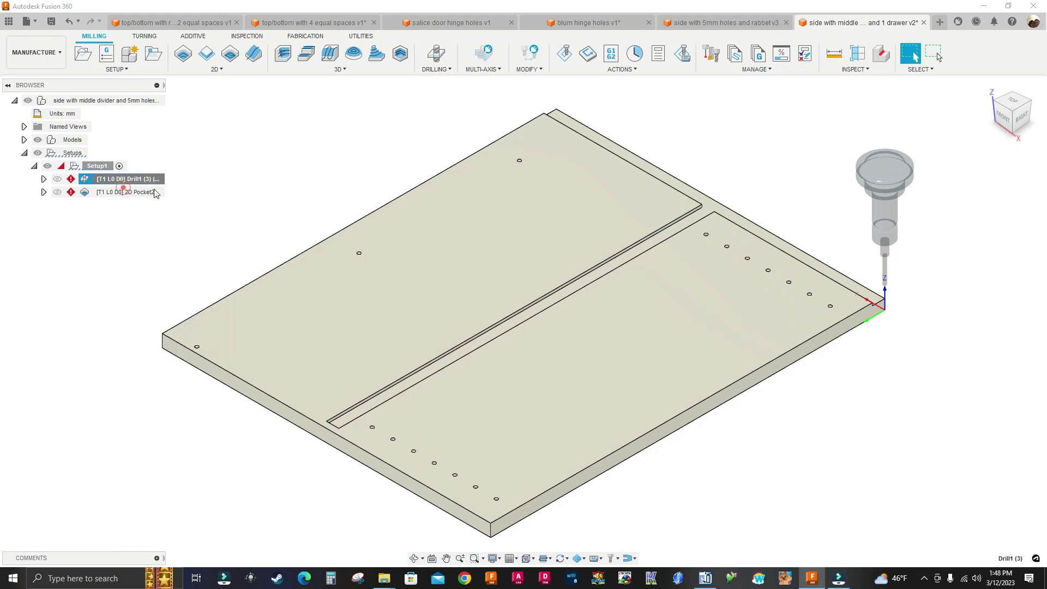
scroll(803, 361, up, 10)
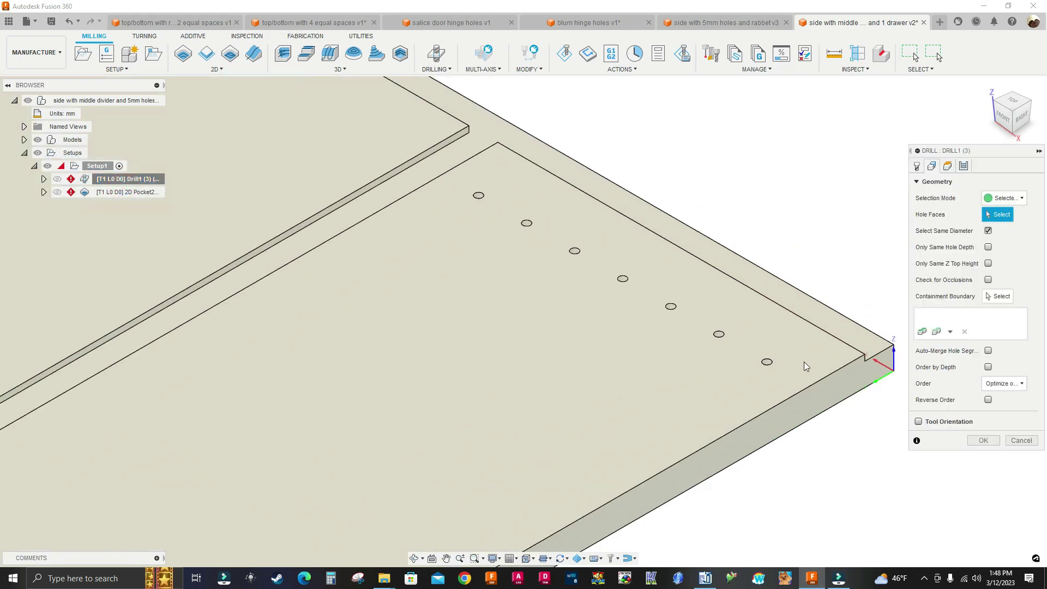
click(768, 375)
scroll(725, 295, down, 10)
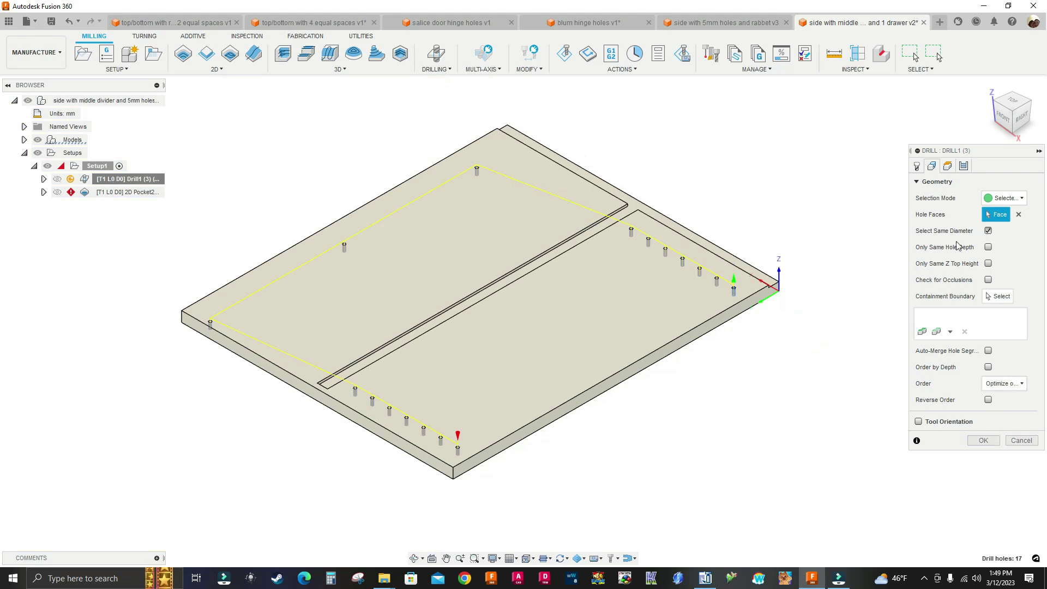
click(983, 440)
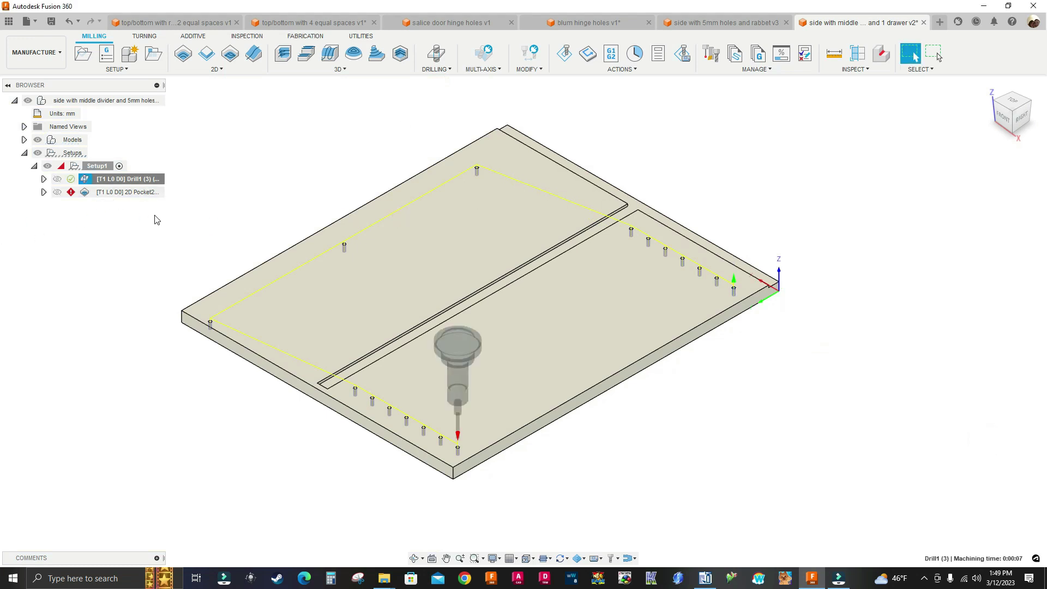
Step: Edit the 2D Pocket2 operation, add a Pockets selection on the floor face of the joined rabbet and divider groove, and accept it
click(110, 196)
right_click(111, 198)
click(116, 203)
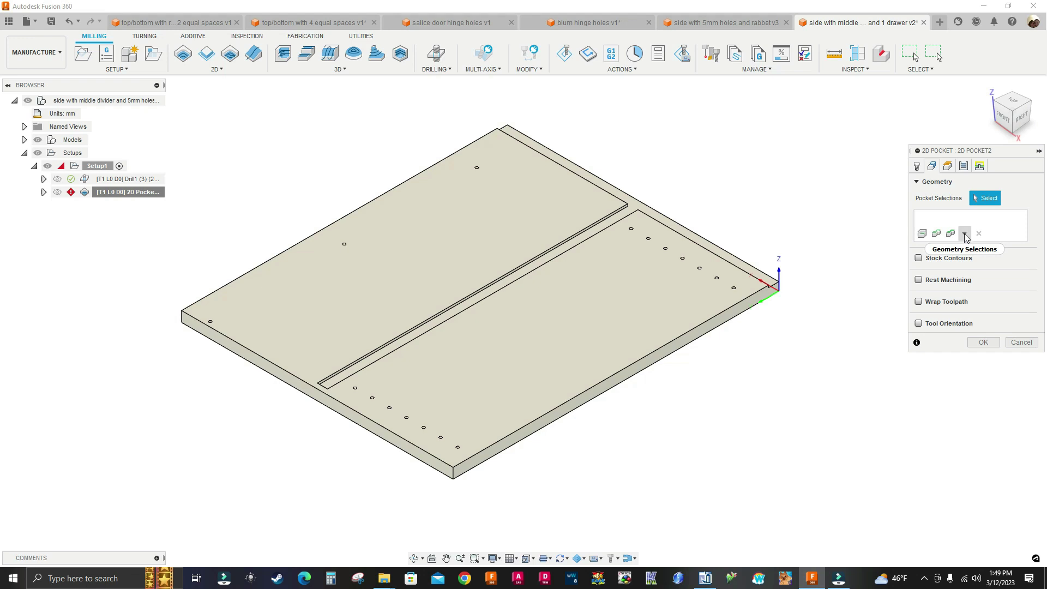
click(965, 234)
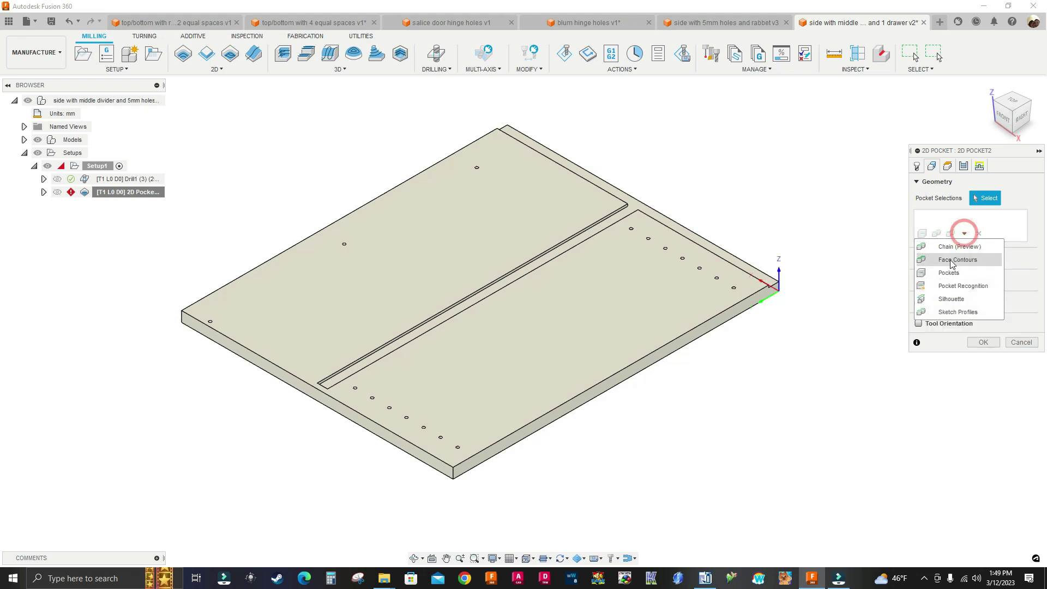
click(953, 277)
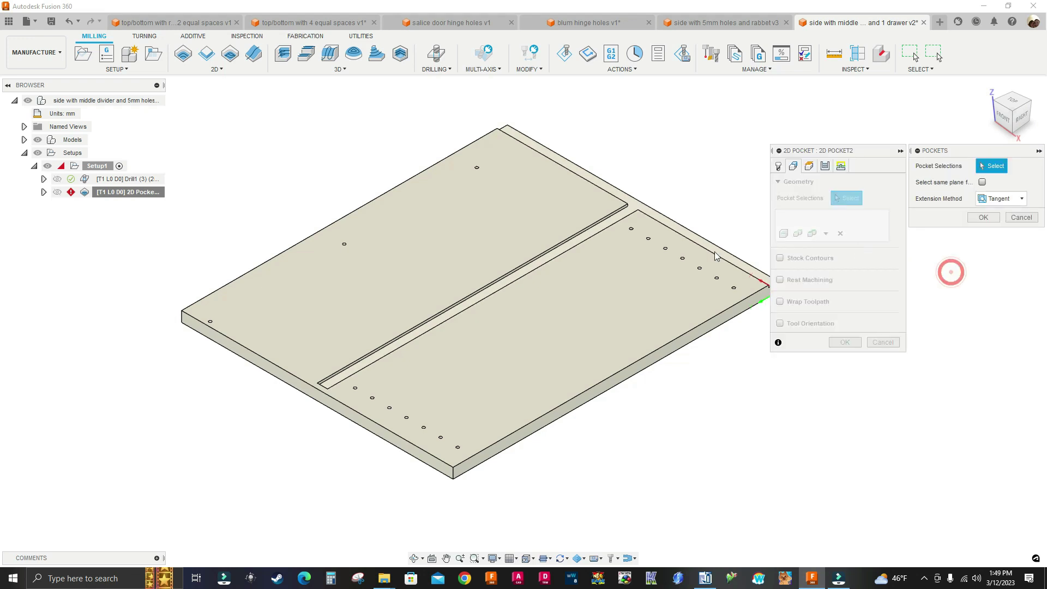
scroll(715, 244, up, 5)
click(700, 252)
scroll(697, 242, down, 5)
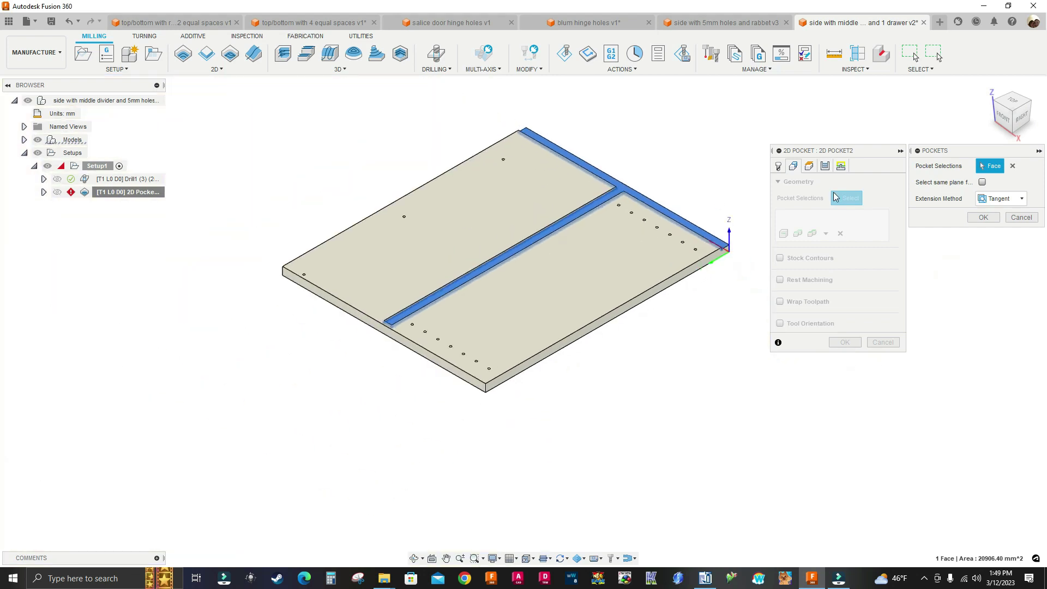
click(983, 217)
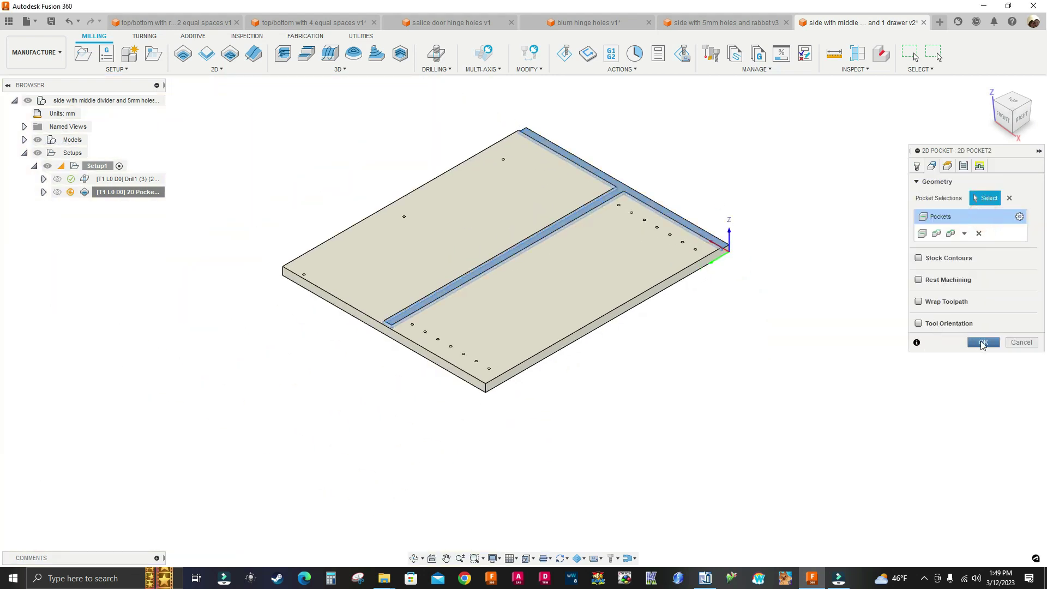
click(982, 342)
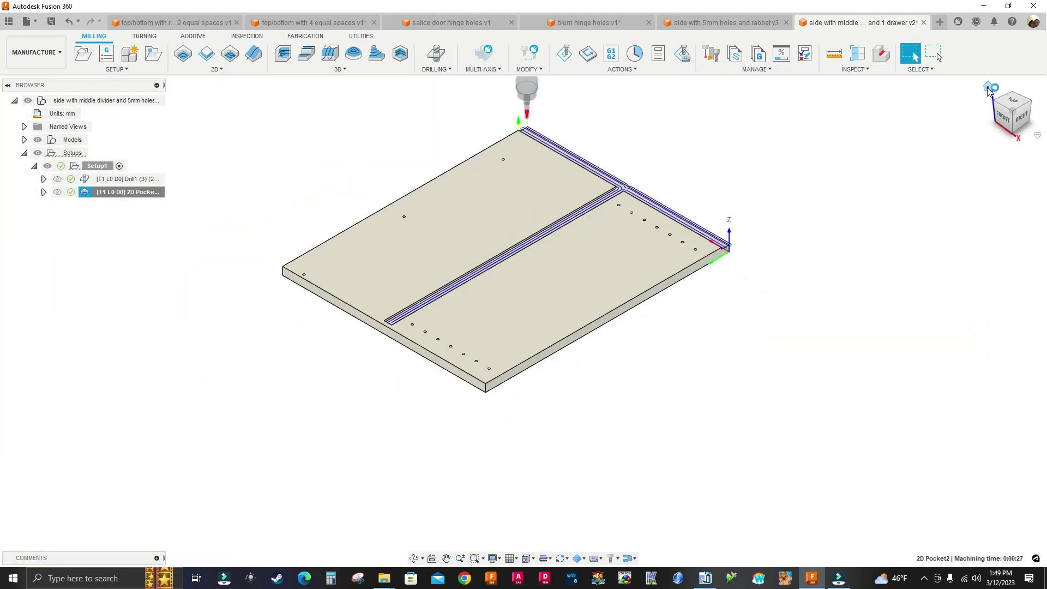
scroll(742, 228, up, 3)
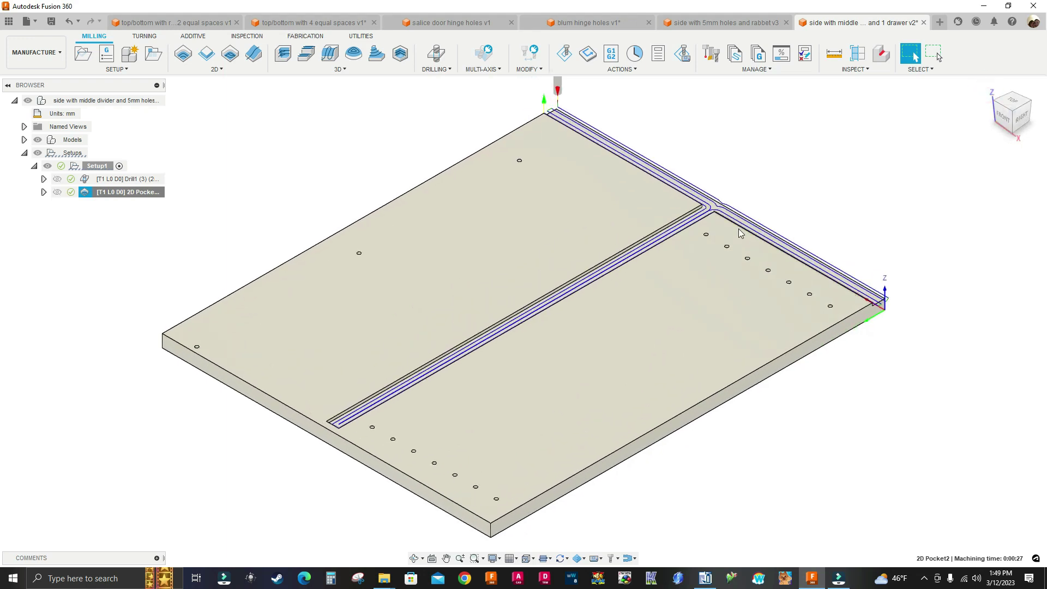